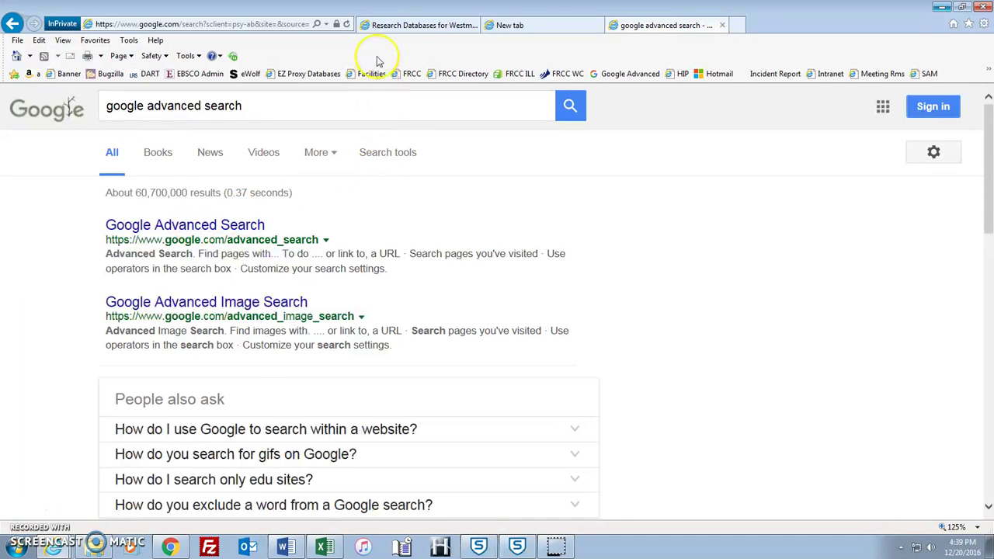
# - Glance at the library's research databases page, then return to the Google Advanced Search results
pyautogui.click(385, 25)
pyautogui.moveTo(987, 155)
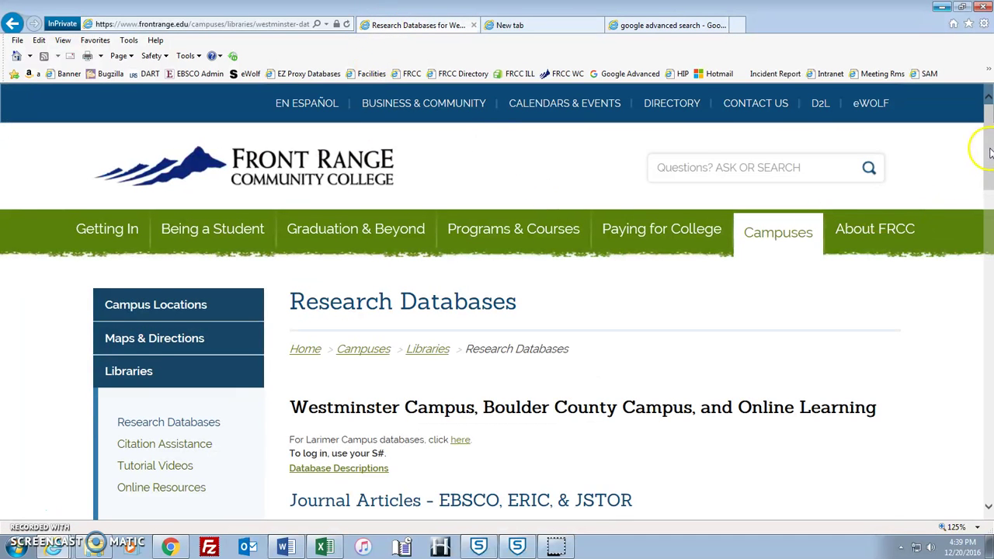
pyautogui.moveTo(988, 153); pyautogui.dragTo(988, 364)
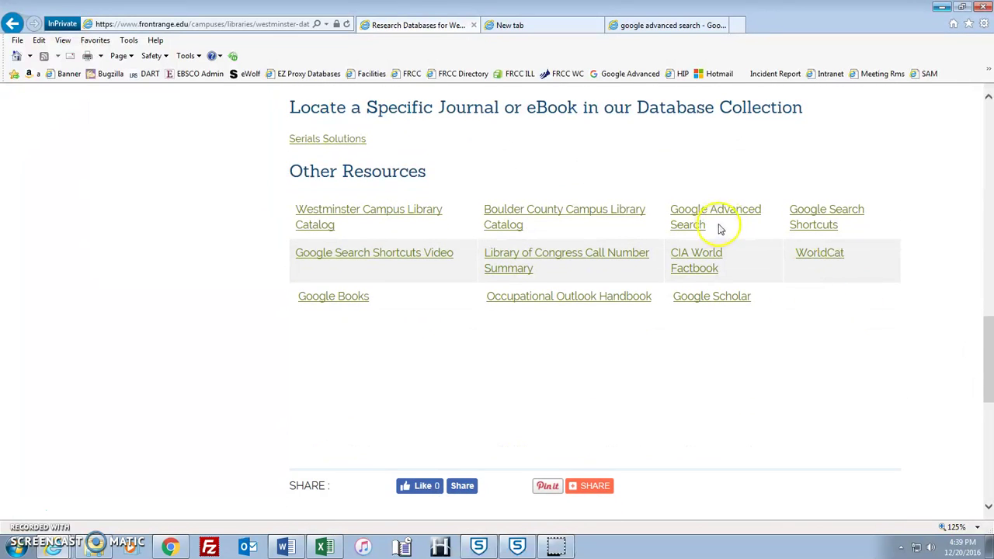
pyautogui.click(688, 25)
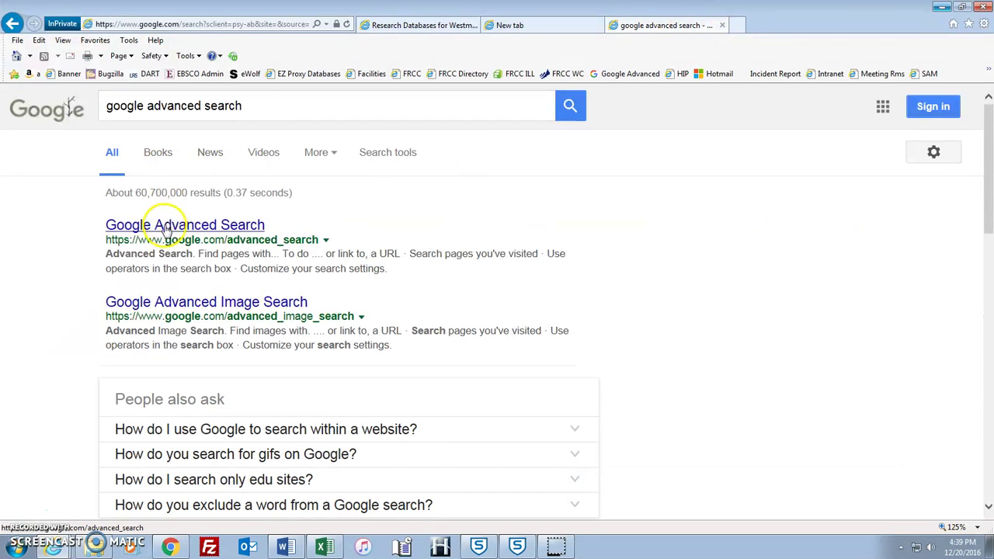
# - In Google Advanced Search, enter the exact phrase 'great gatsby' and limit the site to .edu
pyautogui.click(163, 225)
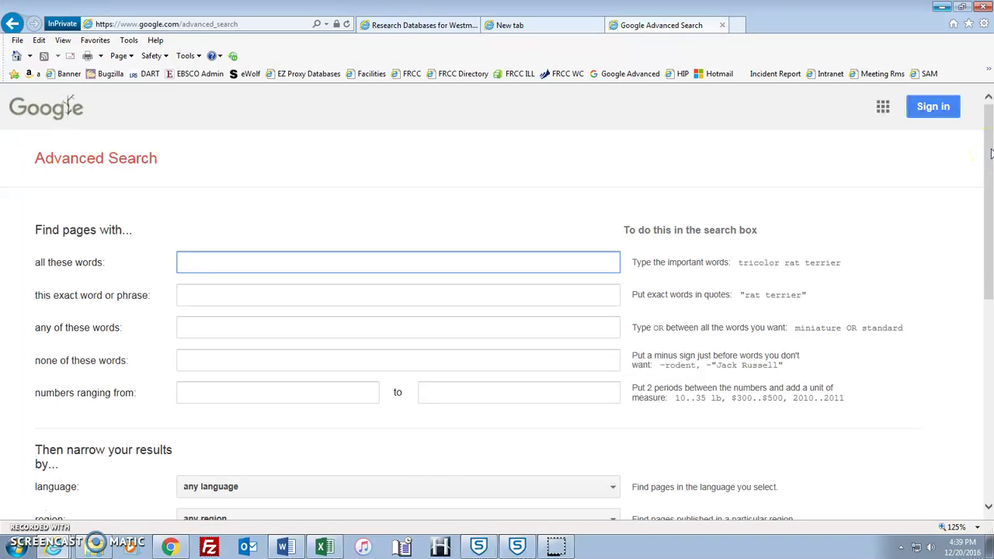
pyautogui.moveTo(990, 153); pyautogui.dragTo(990, 174)
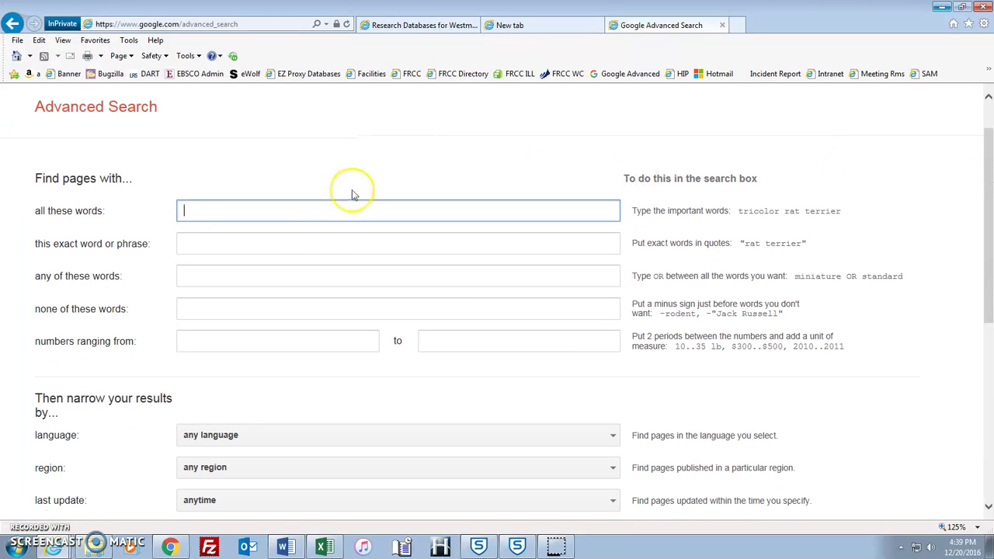
pyautogui.click(284, 246)
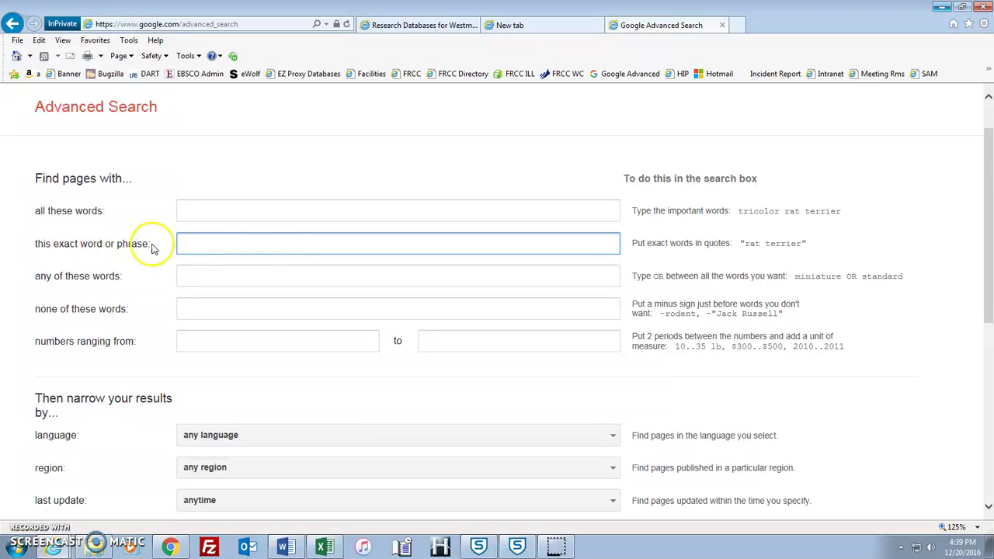
pyautogui.write('gre')
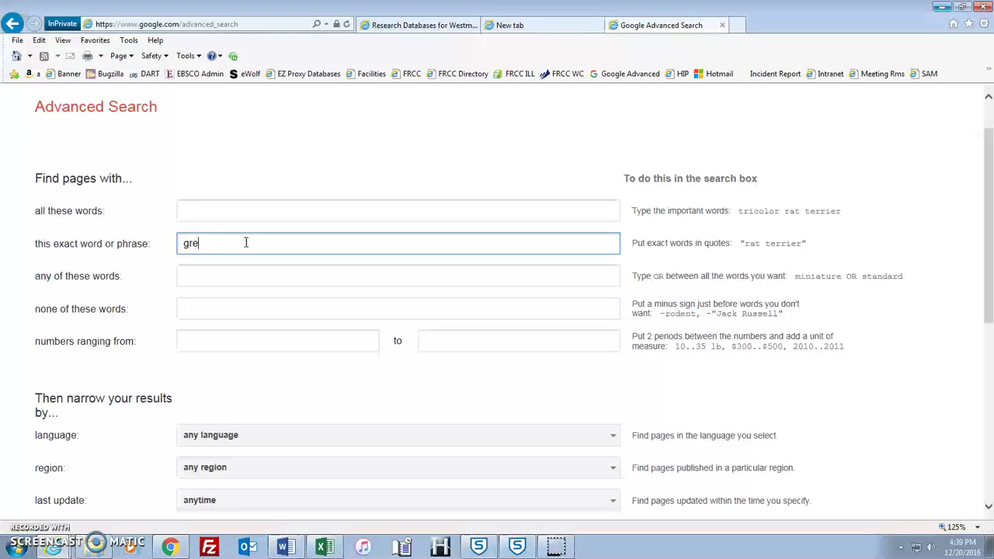
pyautogui.write('at gatsby')
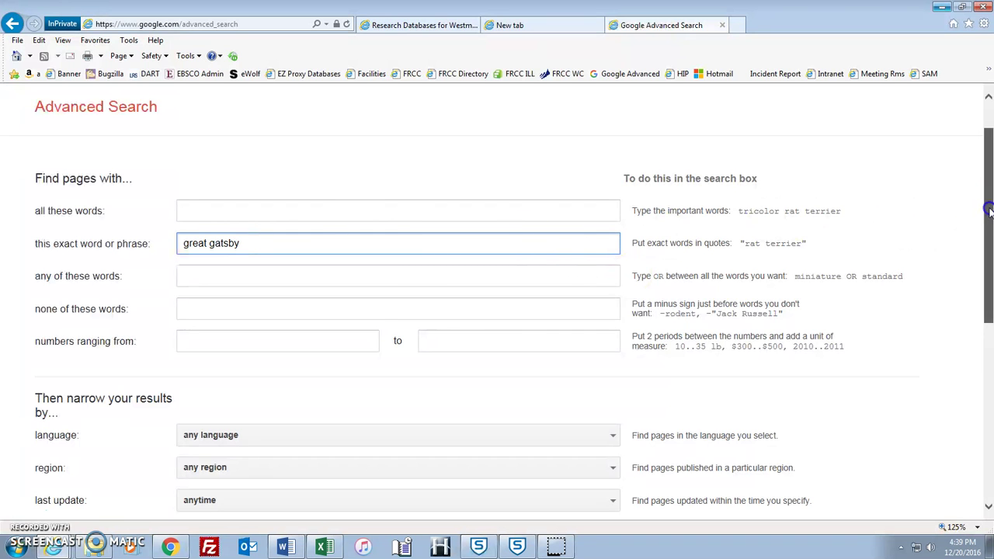
pyautogui.moveTo(989, 207); pyautogui.dragTo(989, 289)
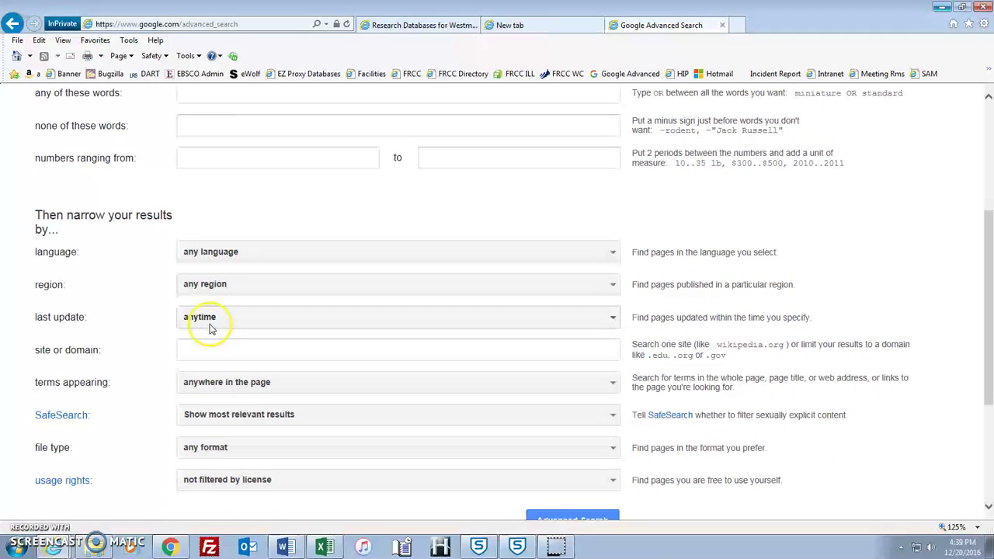
pyautogui.click(208, 349)
pyautogui.write('.edu')
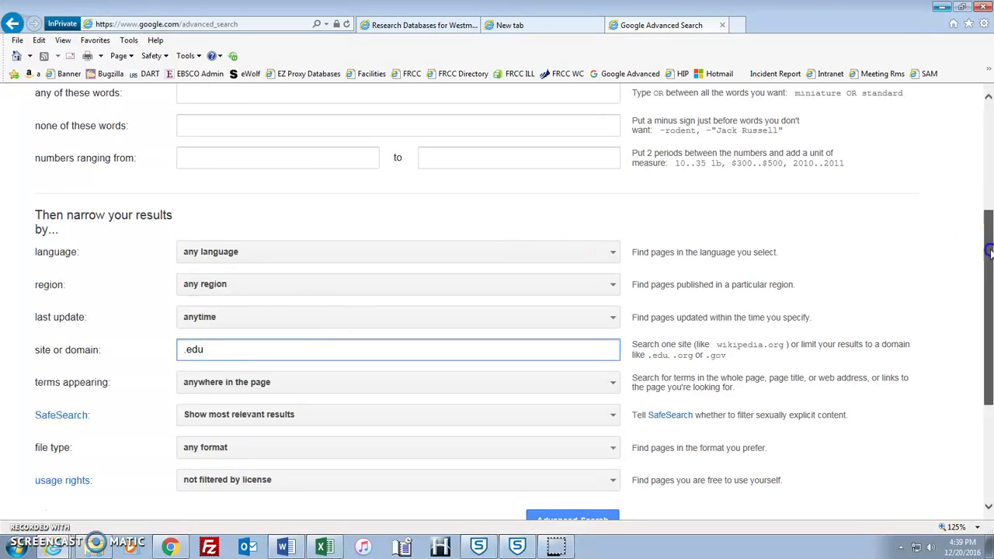
pyautogui.moveTo(990, 257); pyautogui.dragTo(989, 289)
# - Run the 'great gatsby' .edu advanced search, returning about 41,300 results
pyautogui.click(560, 440)
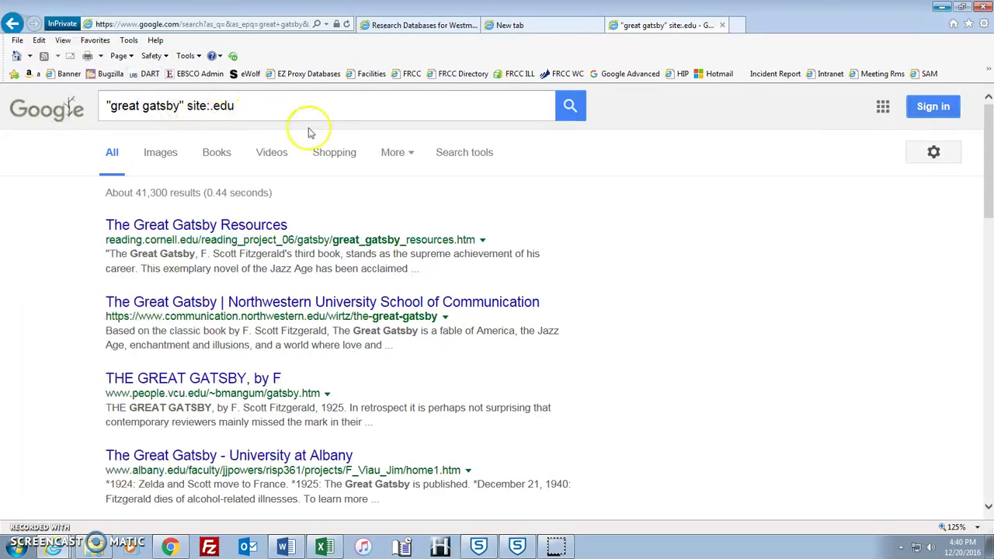
# - Require 'great gatsby' to appear in page titles, narrowing the .edu results to about 1,300
pyautogui.click(933, 157)
pyautogui.click(888, 248)
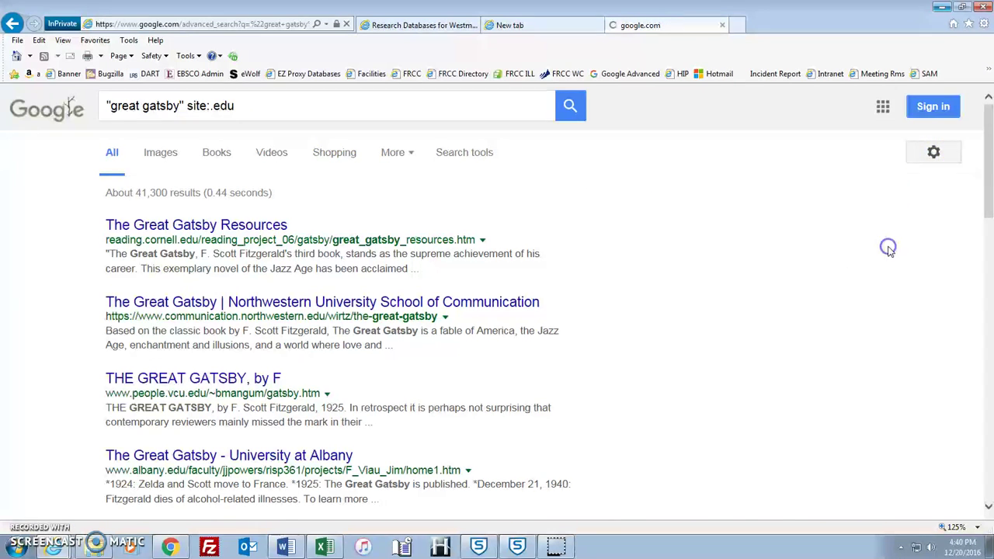
pyautogui.moveTo(987, 174); pyautogui.dragTo(988, 215)
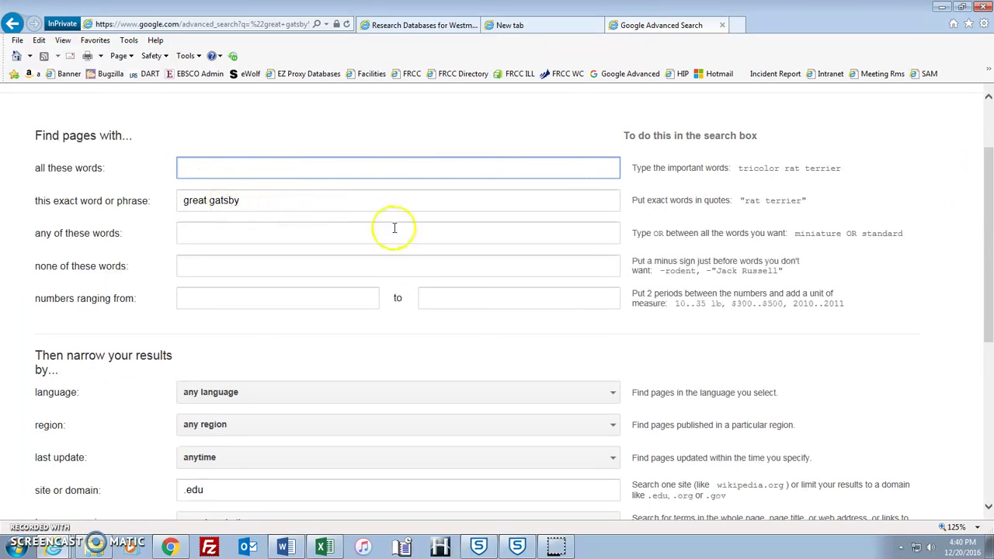
pyautogui.moveTo(990, 215); pyautogui.dragTo(990, 290)
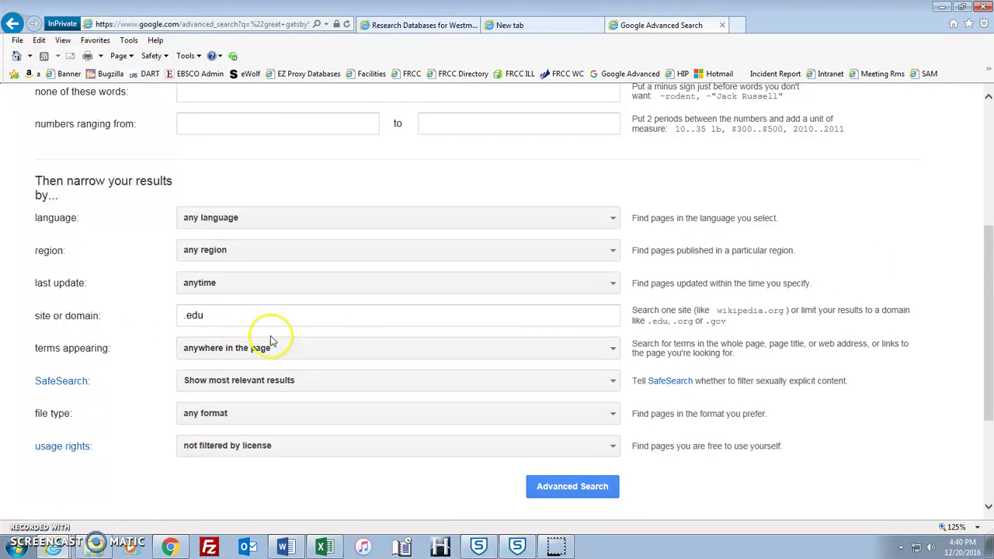
pyautogui.click(603, 349)
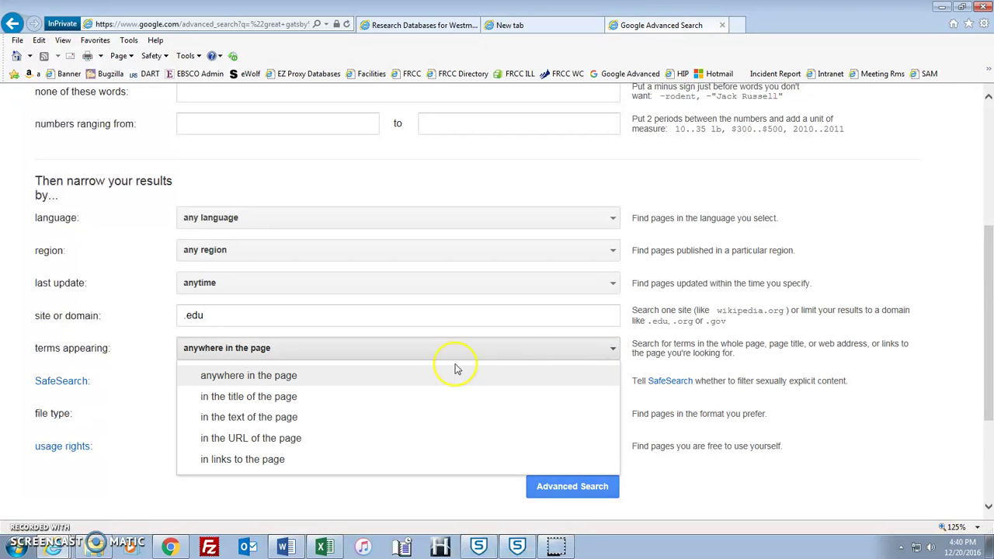
pyautogui.click(241, 398)
pyautogui.click(564, 488)
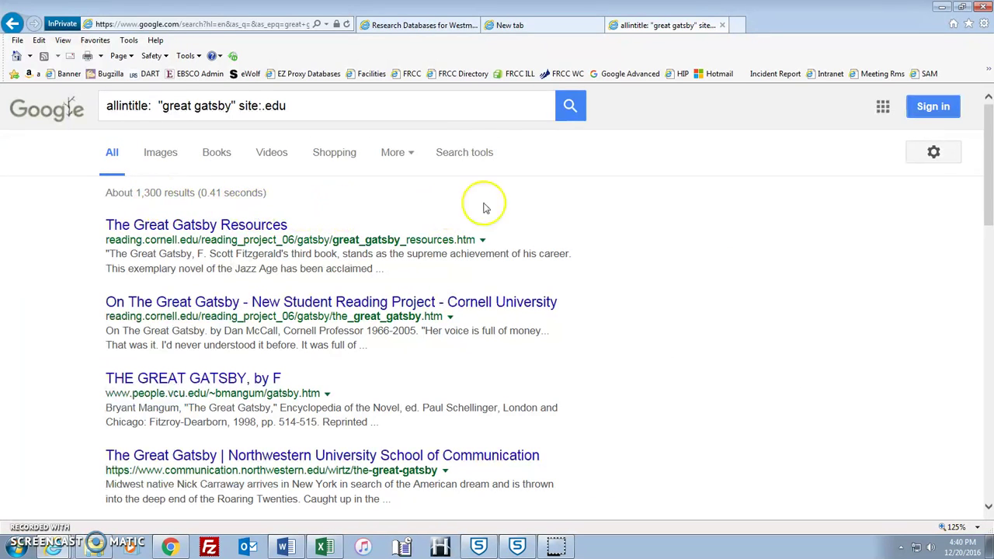
pyautogui.moveTo(989, 163); pyautogui.dragTo(991, 251)
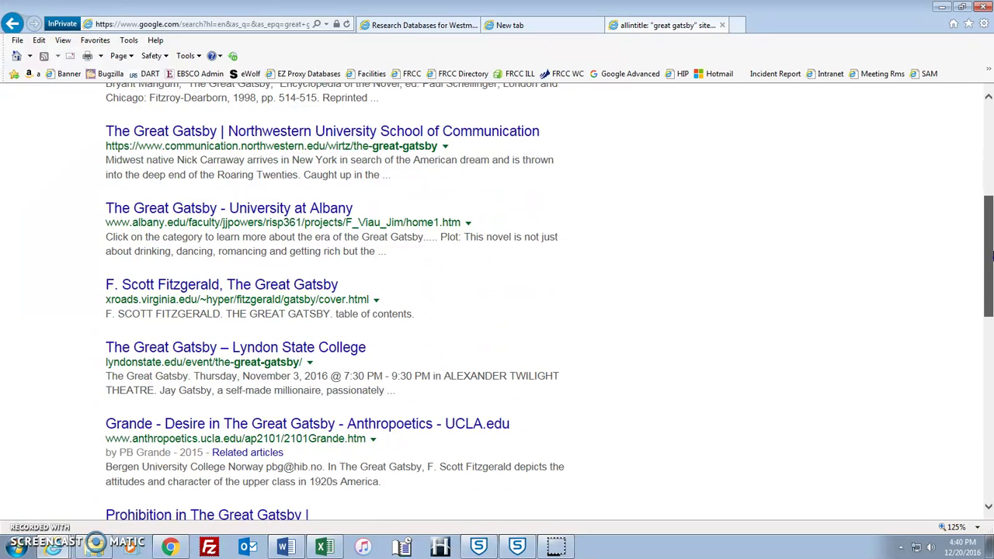
pyautogui.moveTo(990, 256); pyautogui.dragTo(989, 155)
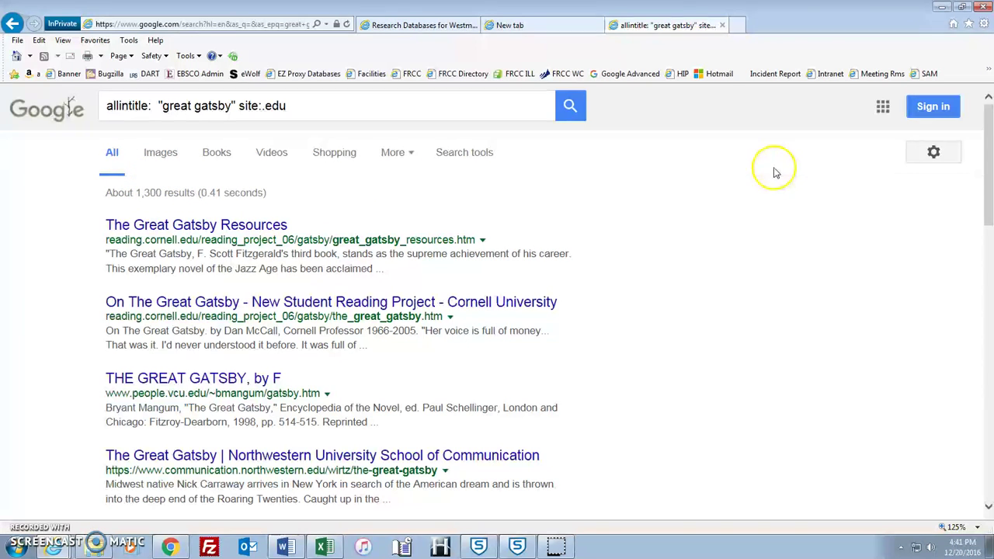
# - Restrict the title-limited Gatsby search to Adobe Acrobat PDF files, leaving about 201 results
pyautogui.click(933, 153)
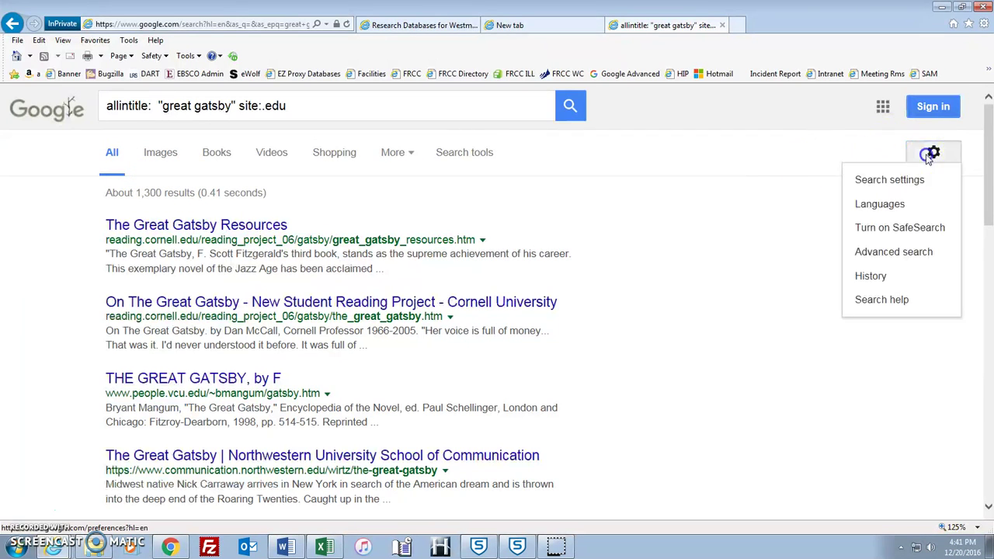
pyautogui.click(879, 251)
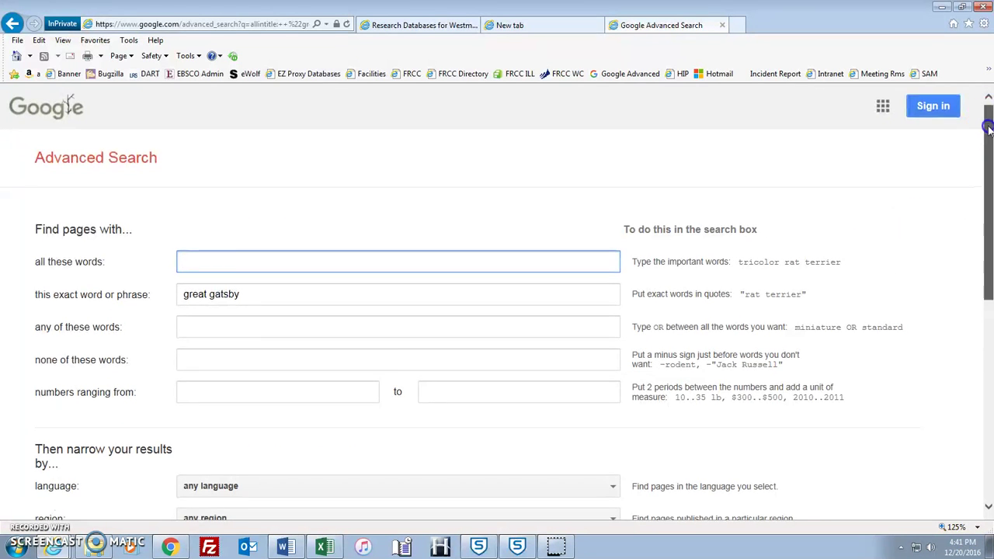
pyautogui.scroll(-2, 980, 124)
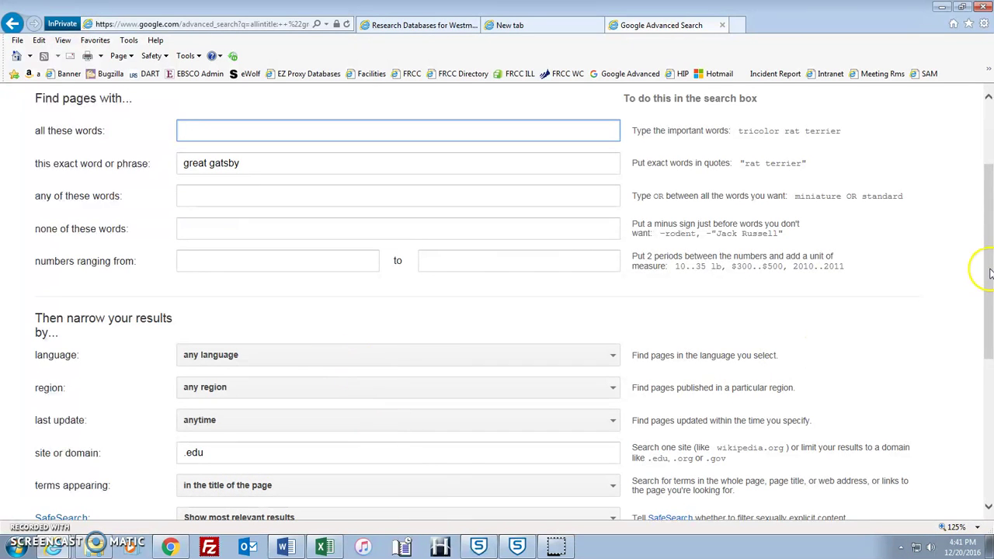
pyautogui.moveTo(988, 283); pyautogui.dragTo(990, 354)
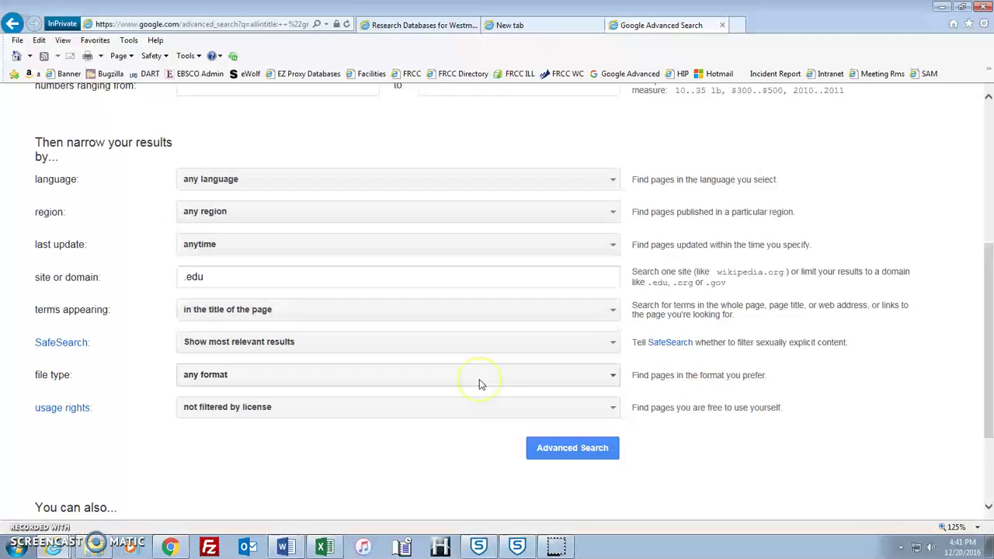
pyautogui.click(611, 376)
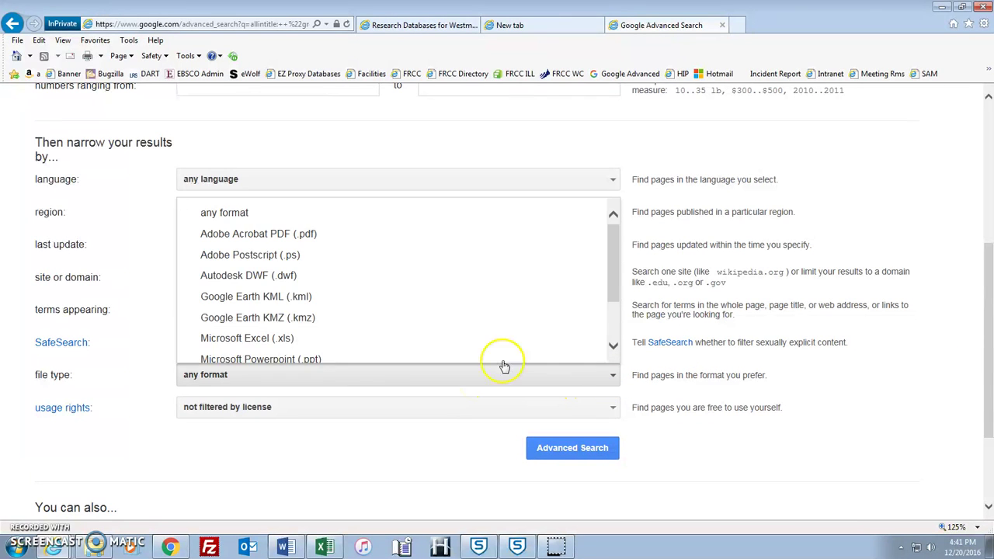
pyautogui.click(271, 225)
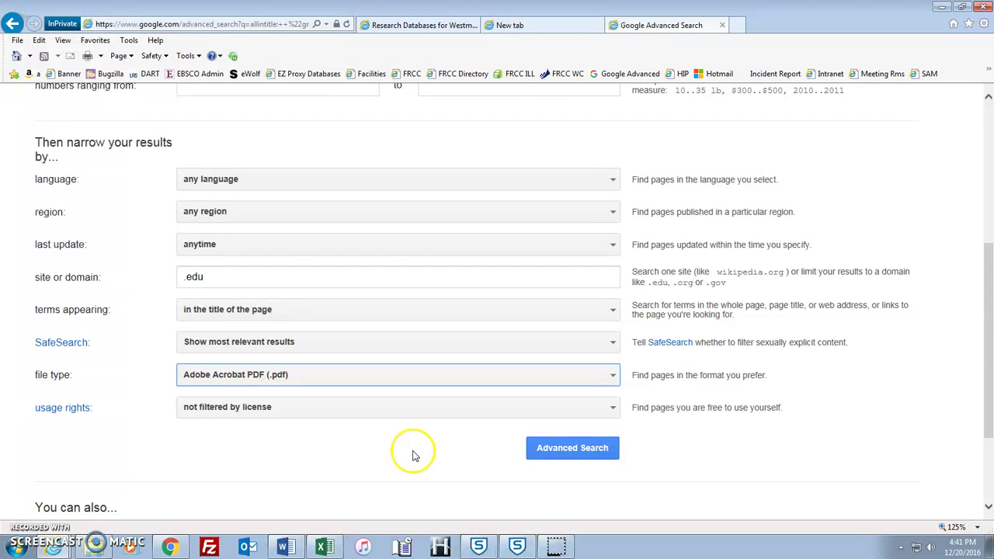
pyautogui.click(551, 454)
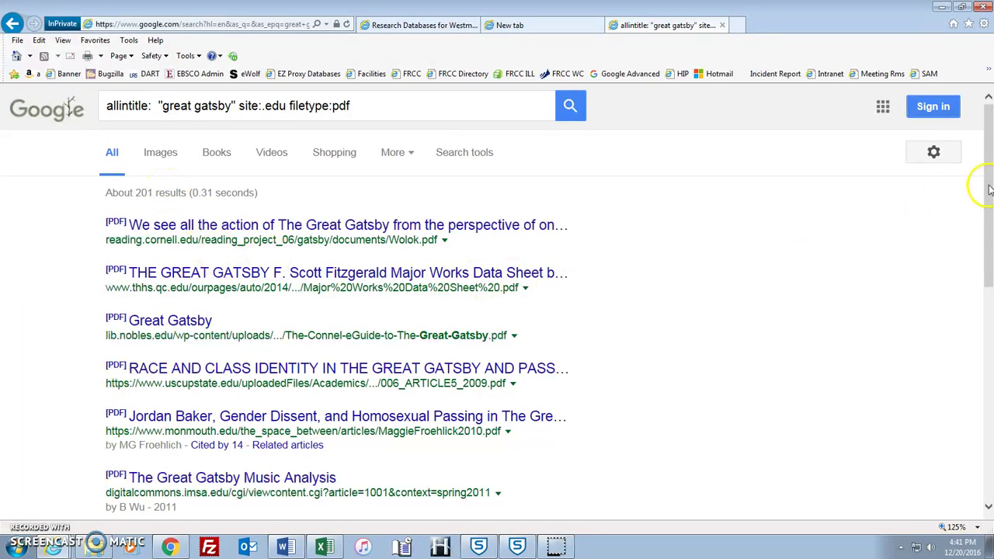
# - Open the fourth result, the 'Race and Class Identity in The Great Gatsby and Passing' PDF
pyautogui.scroll(-2, 989, 188)
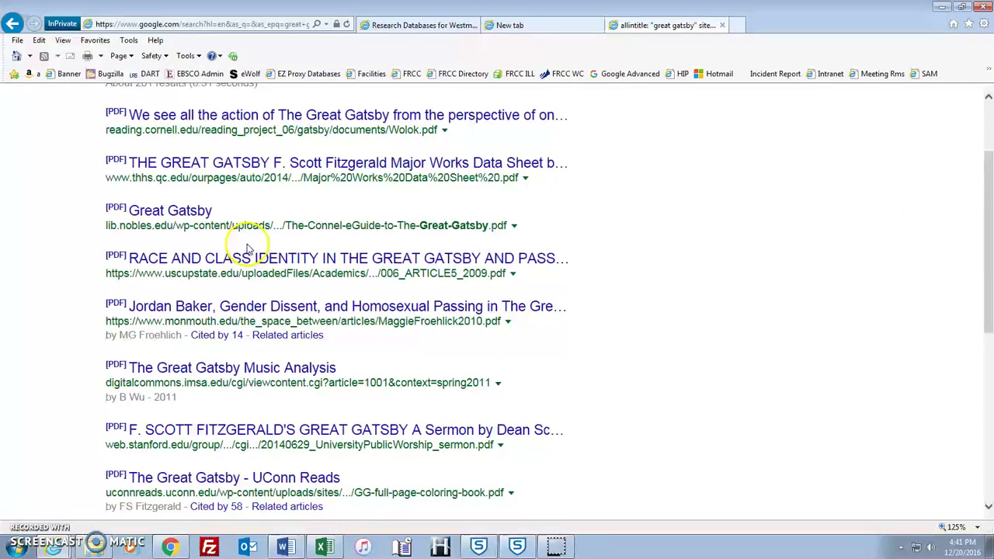
pyautogui.click(183, 258)
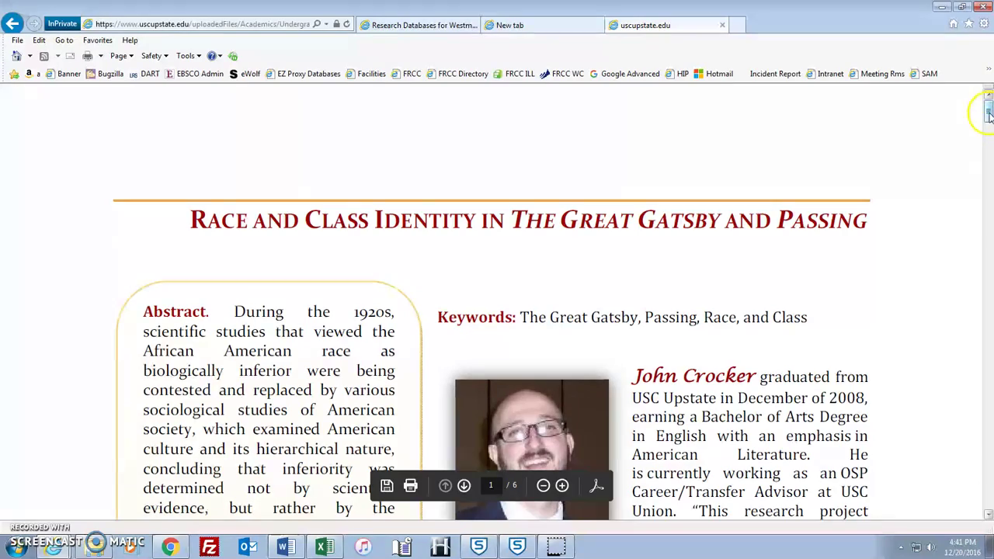
# - Page through the Race and Class Identity PDF, ending on its first-page abstract
pyautogui.moveTo(988, 113)
pyautogui.mouseDown()
pyautogui.moveTo(989, 309)
pyautogui.moveTo(989, 108)
pyautogui.mouseUp()
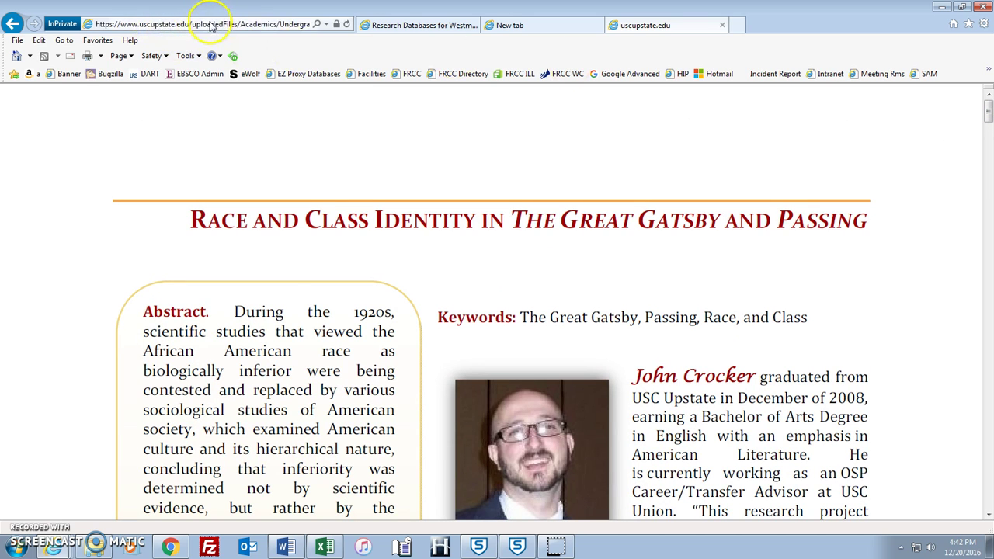
# - Return to the Gatsby results and reopen Advanced Search with the current query prefilled
pyautogui.click(11, 24)
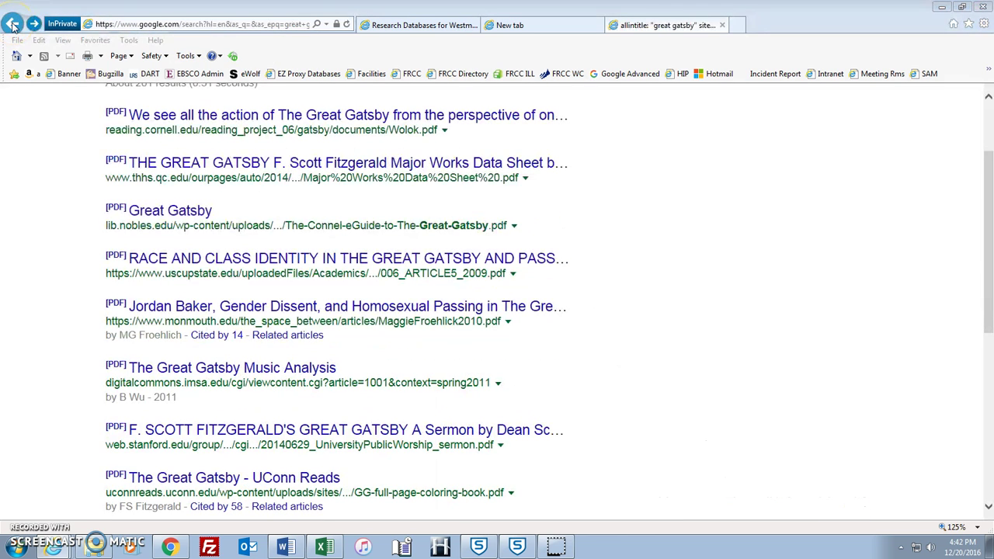
pyautogui.moveTo(986, 195); pyautogui.dragTo(990, 138)
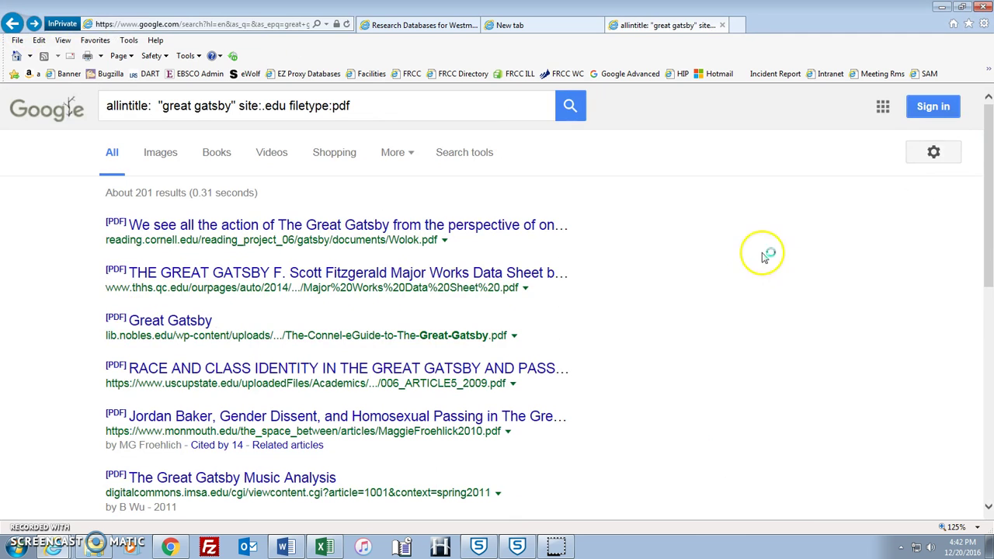
pyautogui.click(932, 151)
pyautogui.click(889, 255)
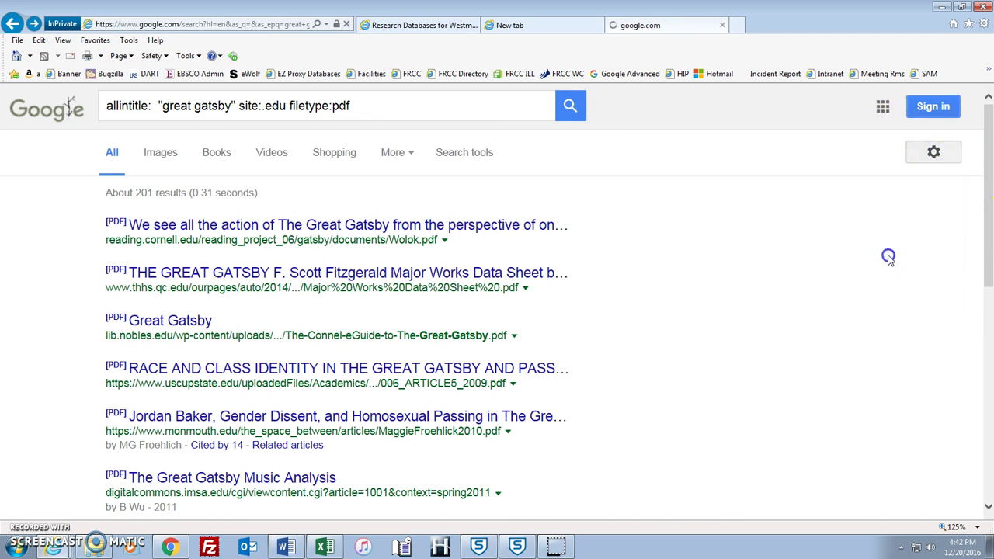
# - Change the exact phrase to 'depressive episode' and the site domain from .edu to .gov
pyautogui.moveTo(268, 298); pyautogui.dragTo(55, 300)
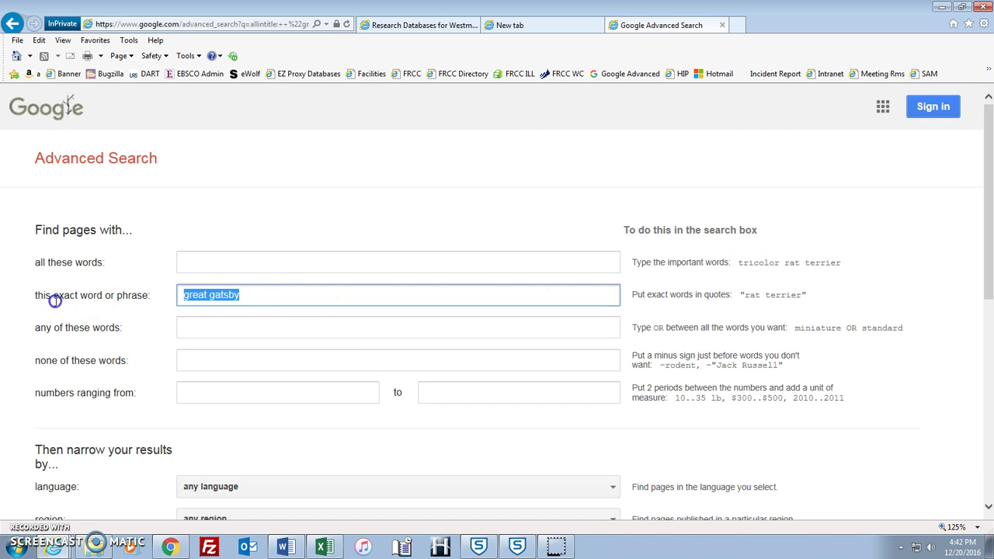
pyautogui.press('Delete')
pyautogui.write('depressive episode')
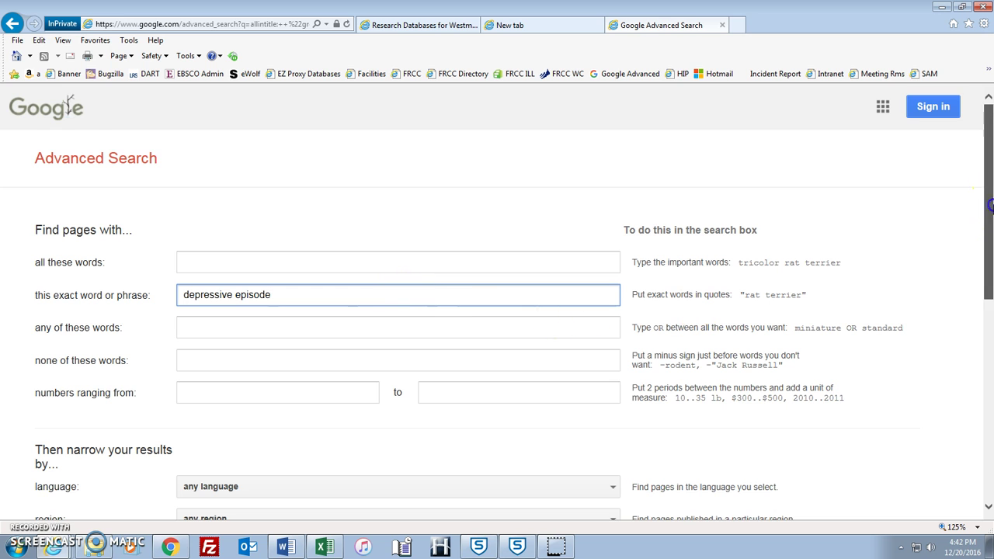
pyautogui.moveTo(990, 206); pyautogui.dragTo(990, 319)
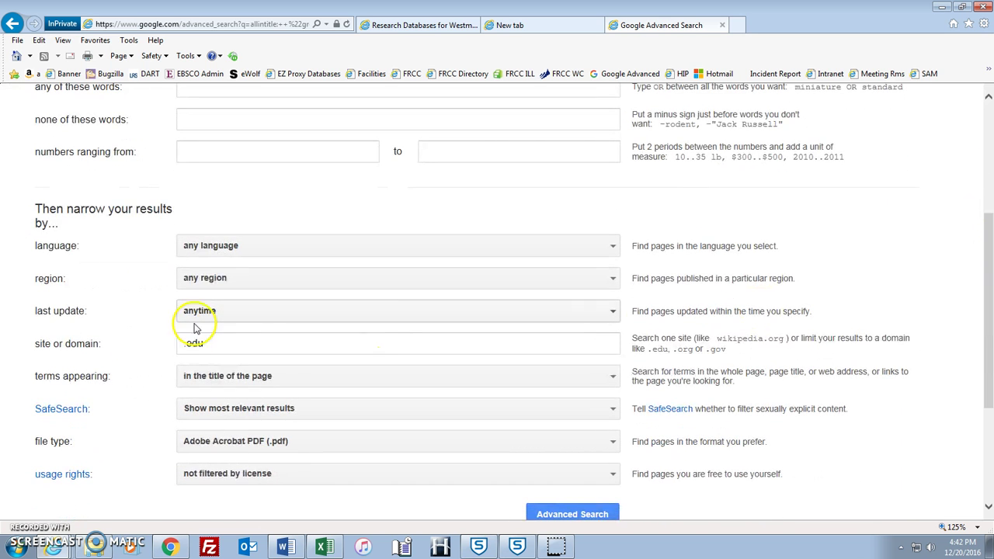
pyautogui.moveTo(205, 343); pyautogui.dragTo(166, 349)
pyautogui.write('.gov')
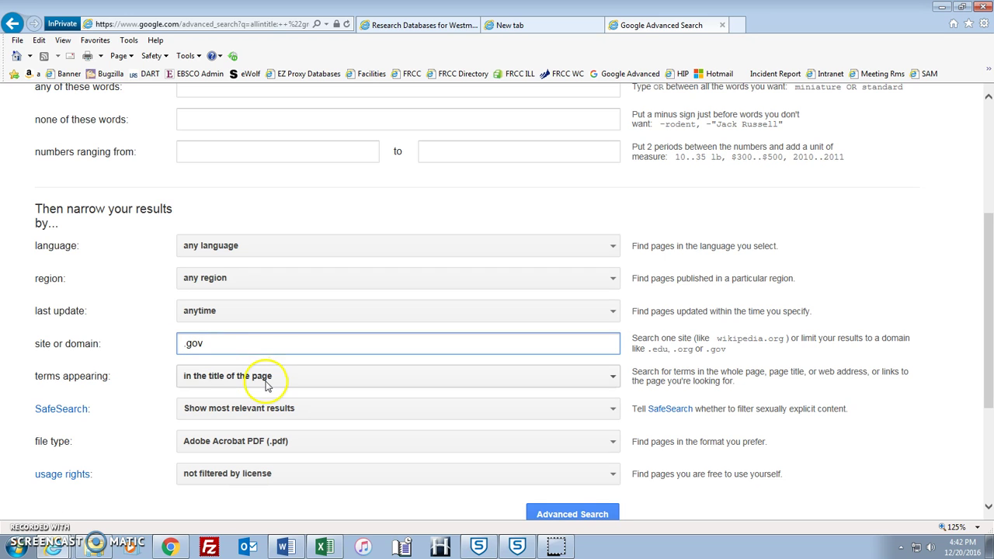
pyautogui.click(613, 441)
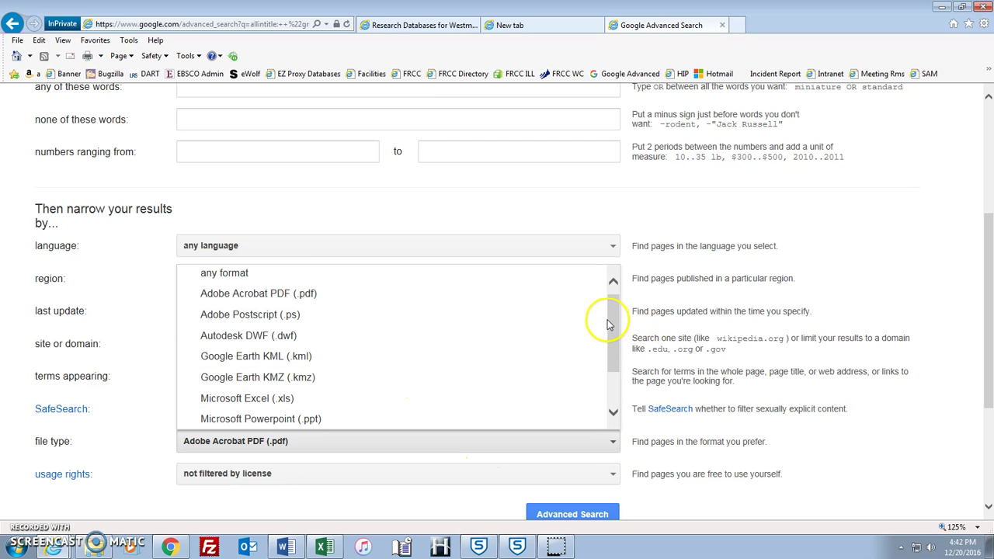
# - Set file type to any format, rerun the search, and start removing the stray filetype:1
pyautogui.moveTo(613, 318); pyautogui.dragTo(585, 288)
pyautogui.click(248, 280)
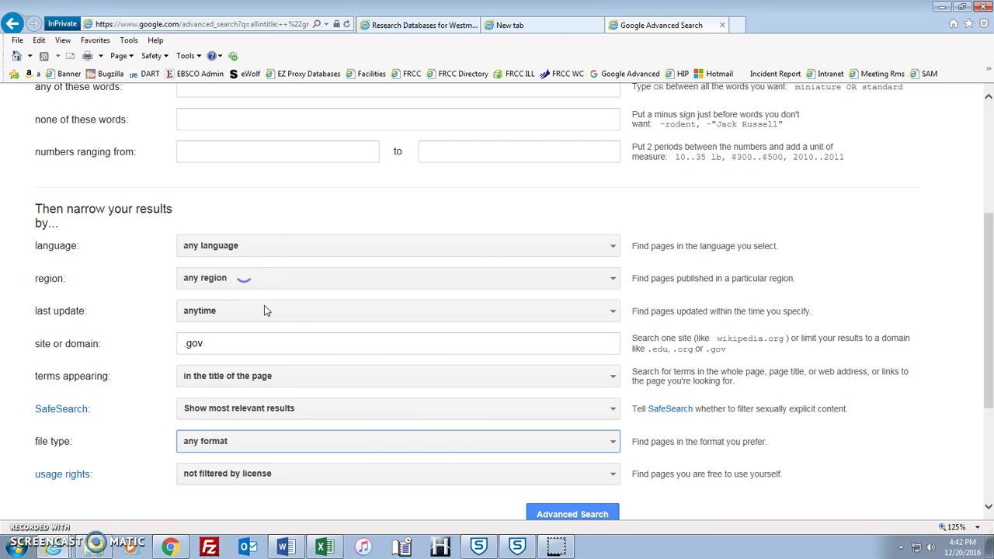
pyautogui.click(548, 516)
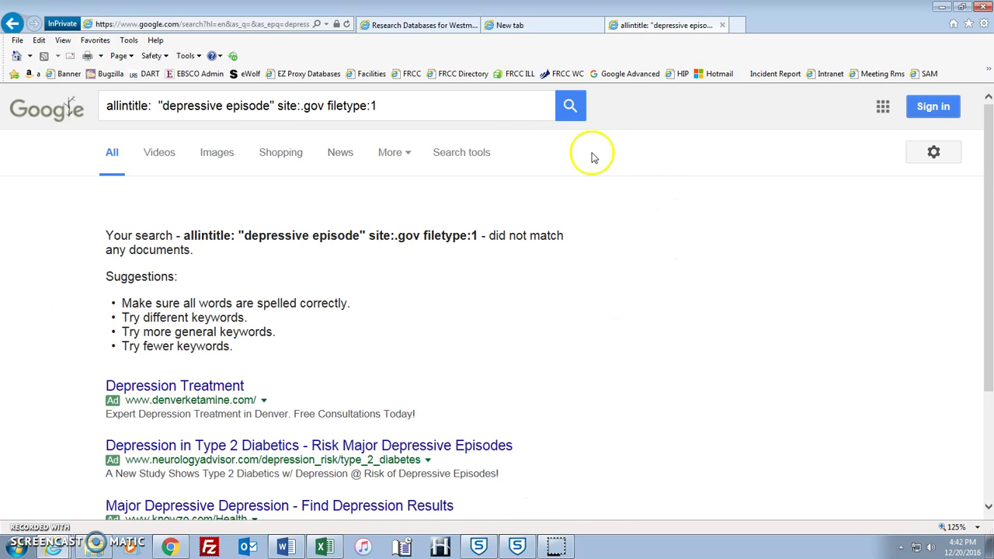
pyautogui.click(398, 106)
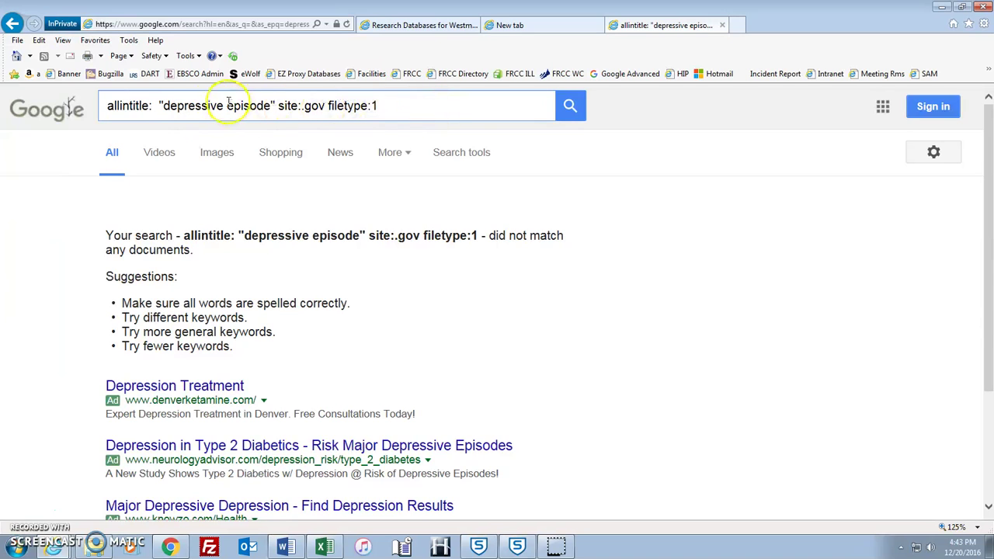
pyautogui.click(113, 106)
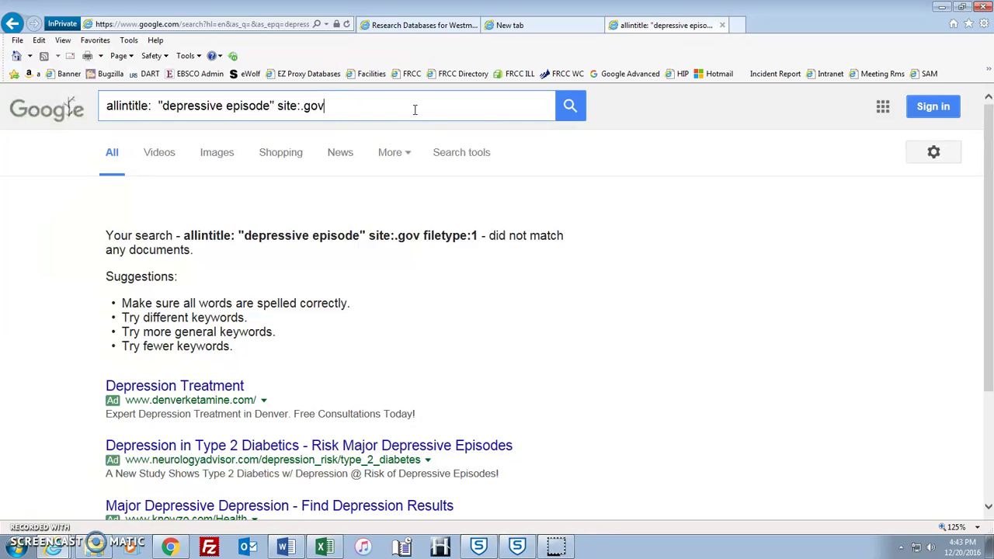
# - Rerun the search with the missing colon restored after 'site', giving about 489 .gov results
pyautogui.click(571, 107)
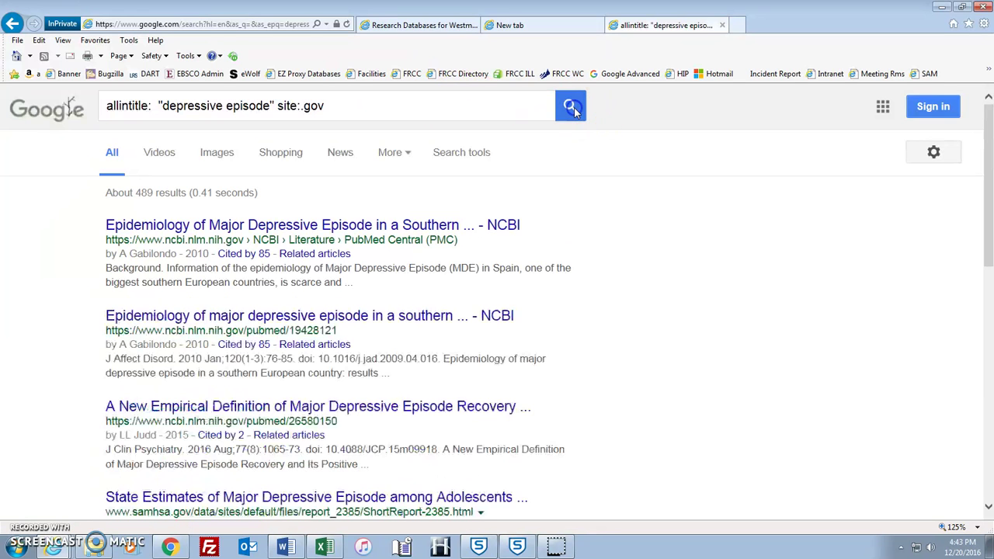
pyautogui.click(320, 104)
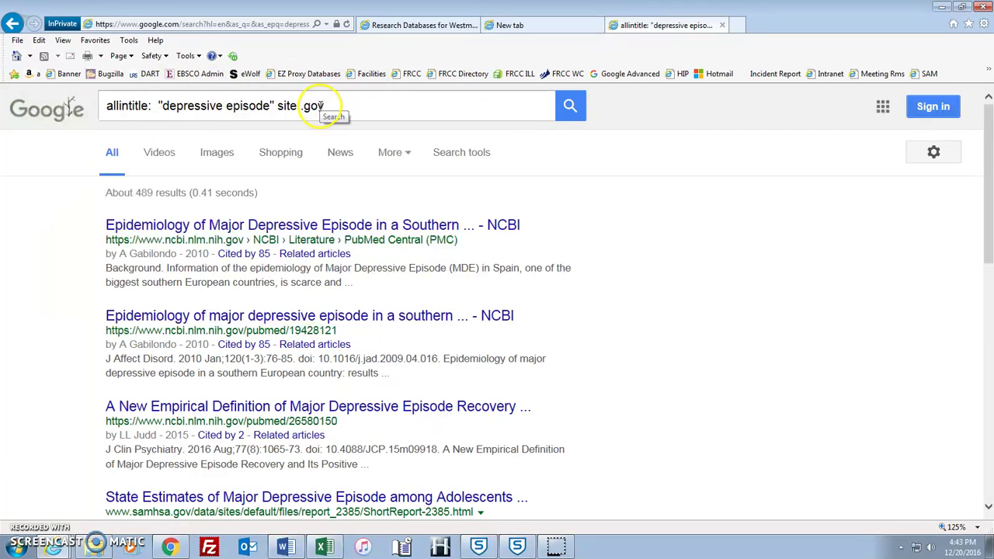
pyautogui.write(':')
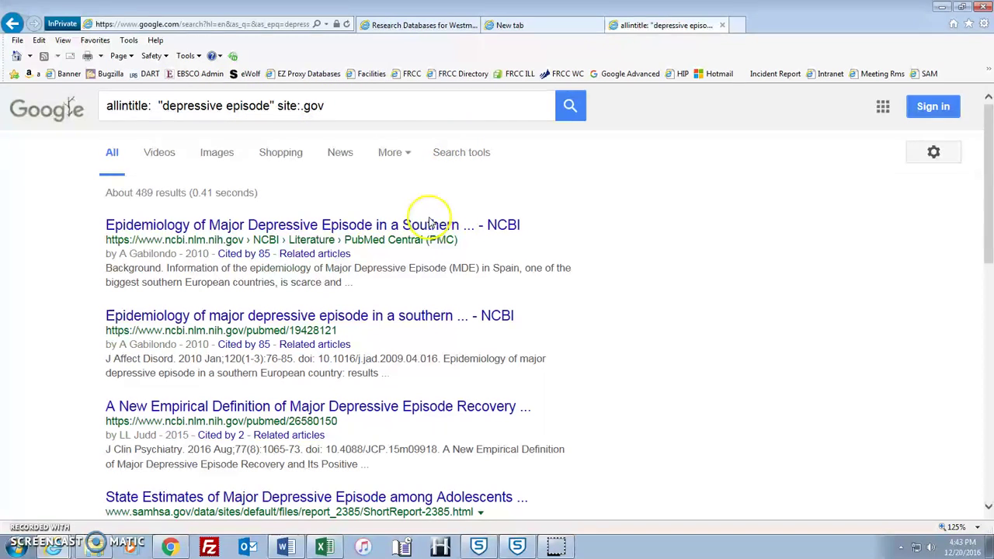
# - View the first NCBI depressive episode article and its PDF, then return to the results
pyautogui.click(415, 225)
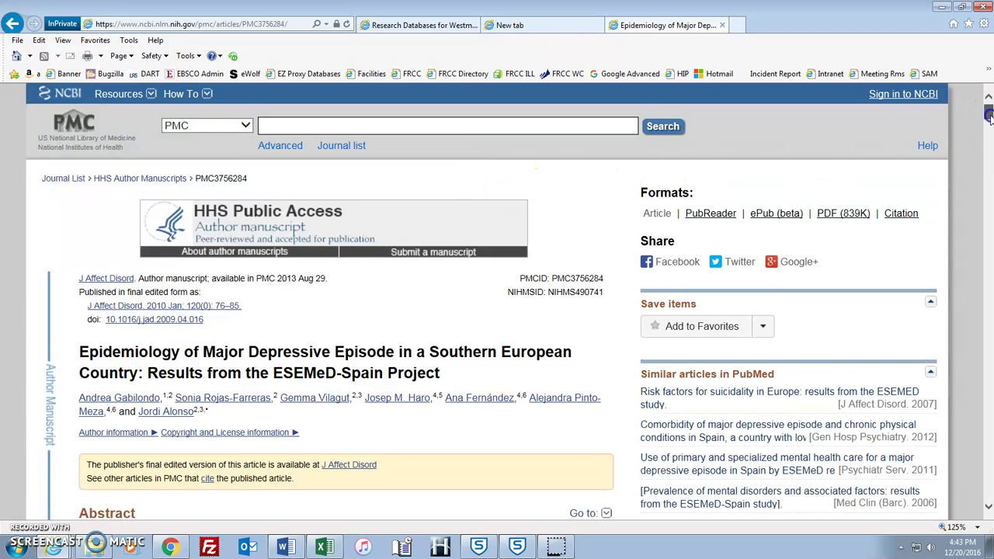
pyautogui.moveTo(988, 115); pyautogui.dragTo(989, 117)
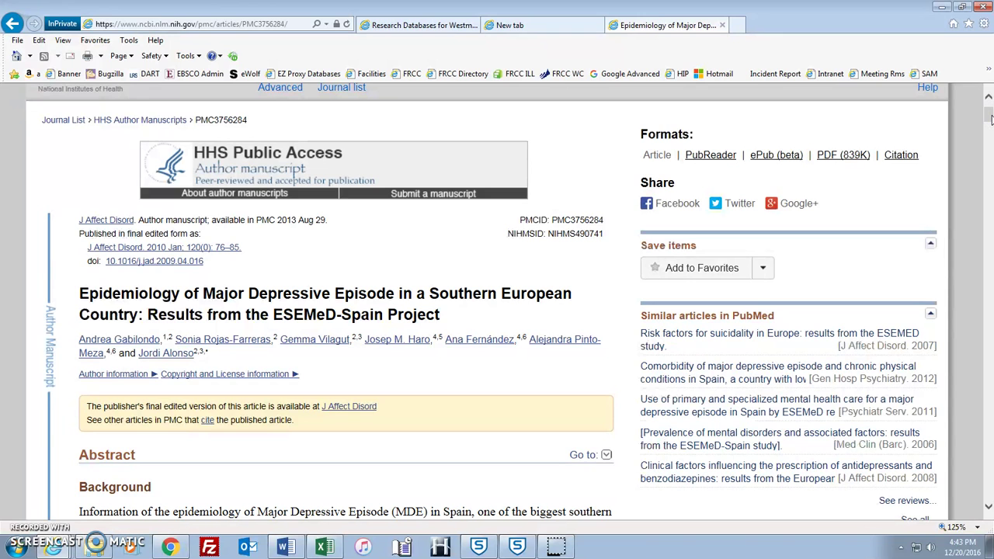
pyautogui.click(847, 155)
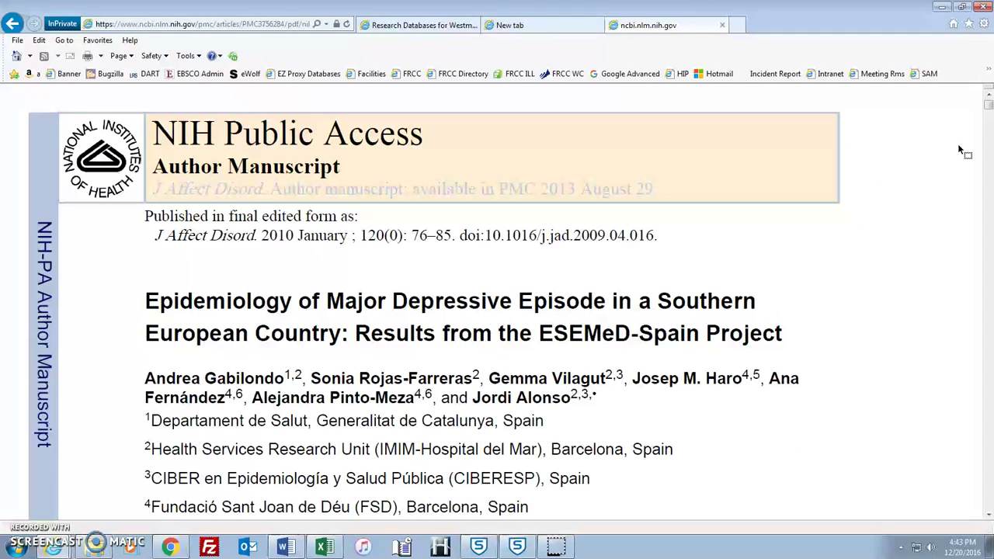
pyautogui.click(39, 40)
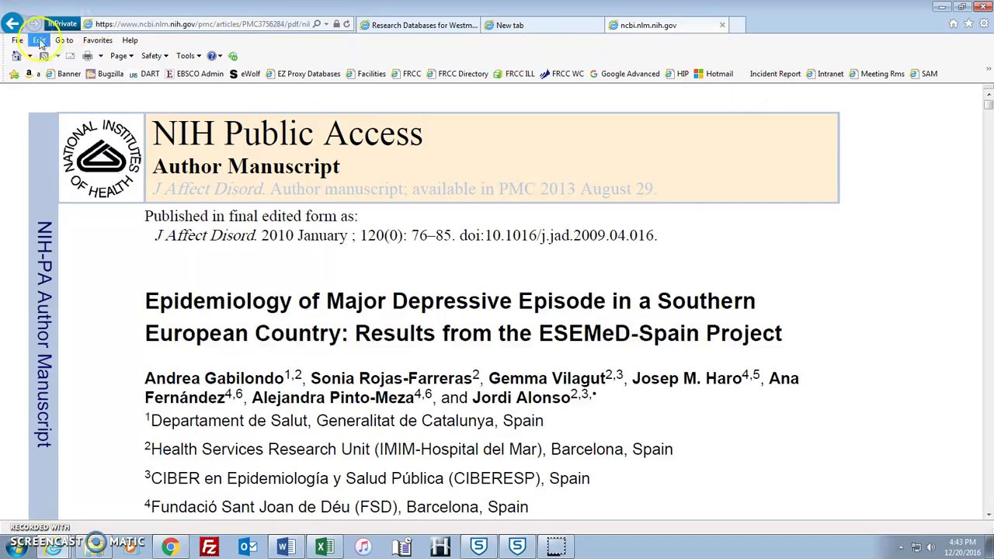
pyautogui.click(13, 24)
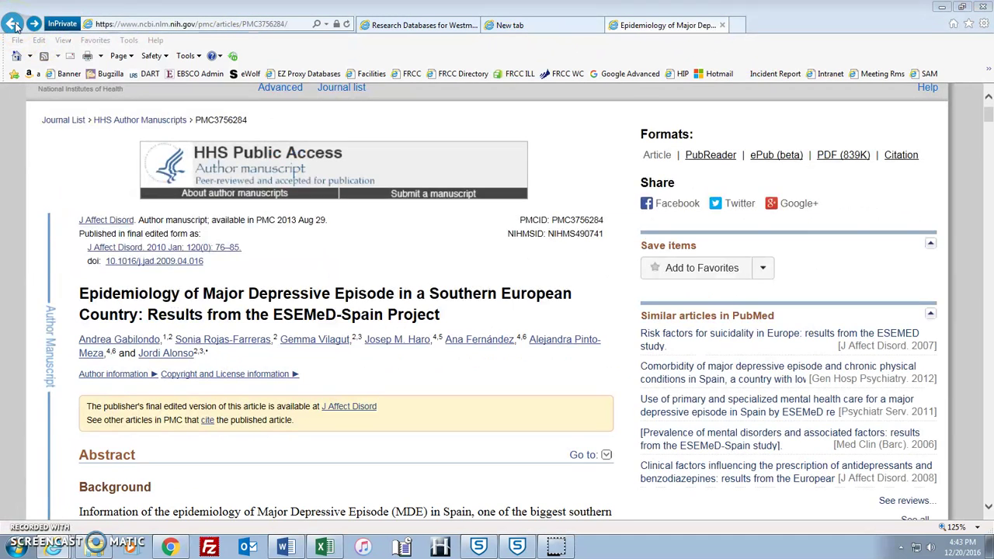
pyautogui.click(13, 24)
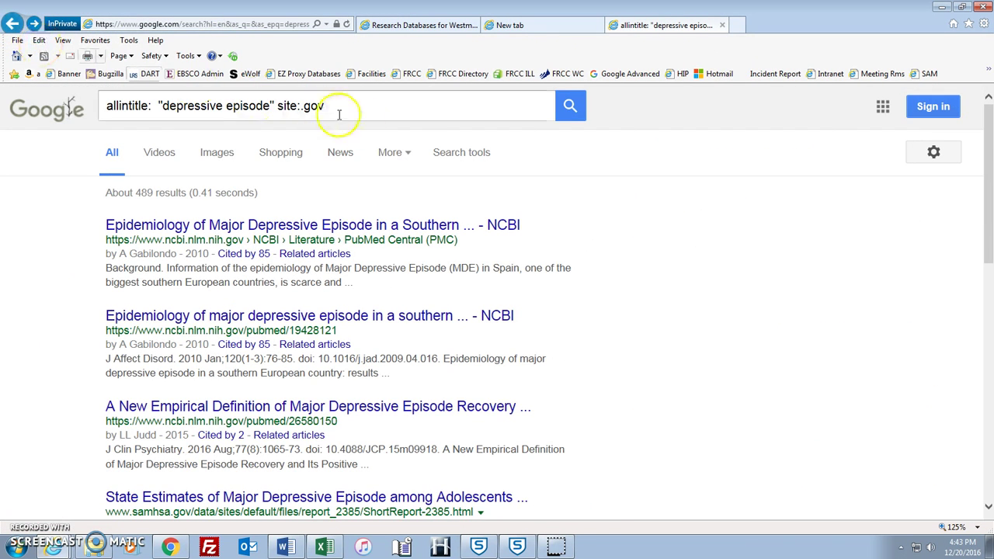
# - Limit the .gov "depressive episode" title search to Adobe Acrobat PDF files via Advanced Search
pyautogui.click(936, 152)
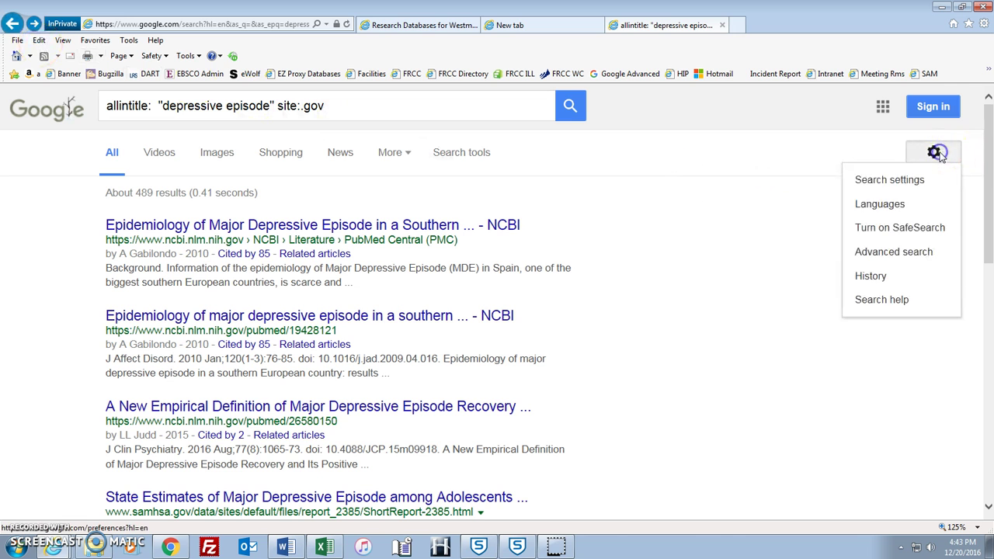
pyautogui.click(892, 253)
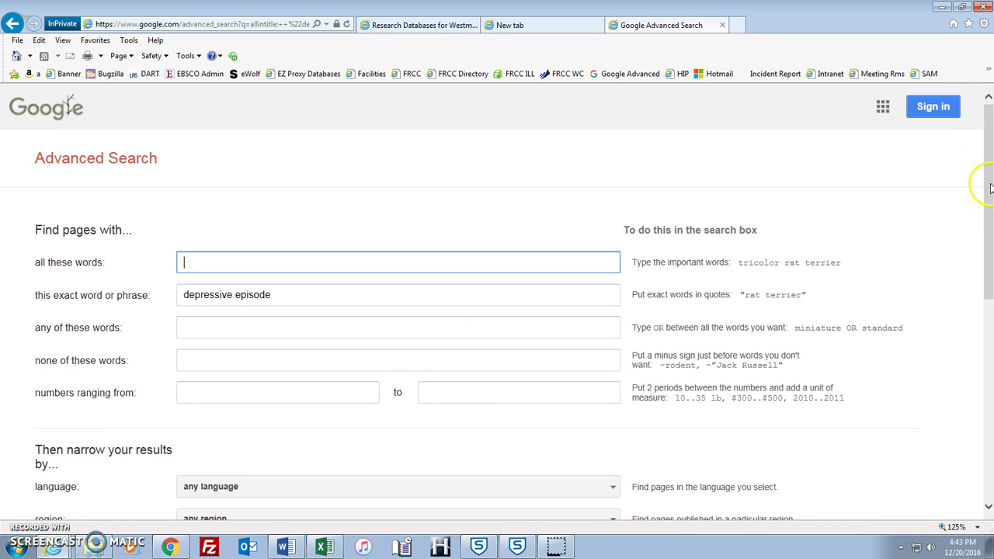
pyautogui.moveTo(985, 189); pyautogui.dragTo(983, 322)
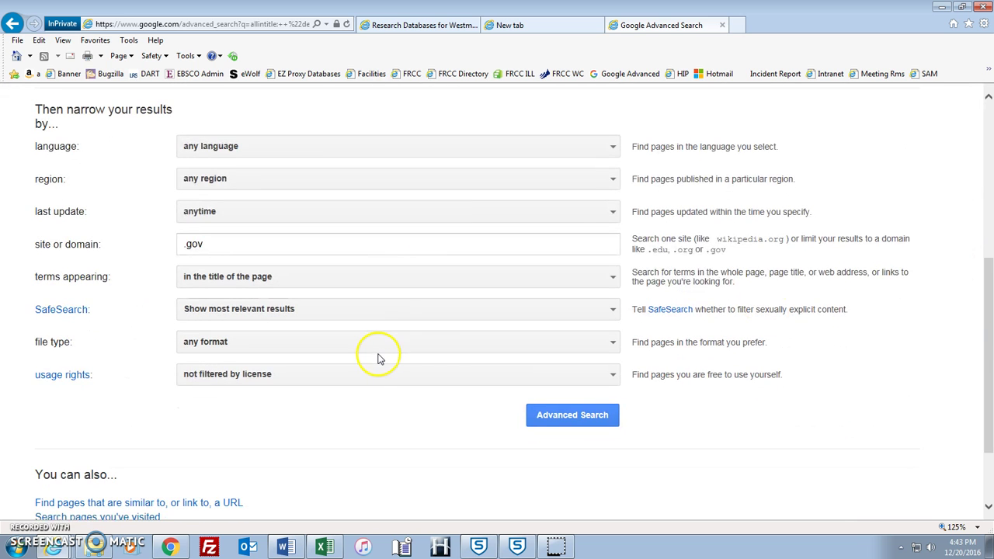
pyautogui.click(610, 344)
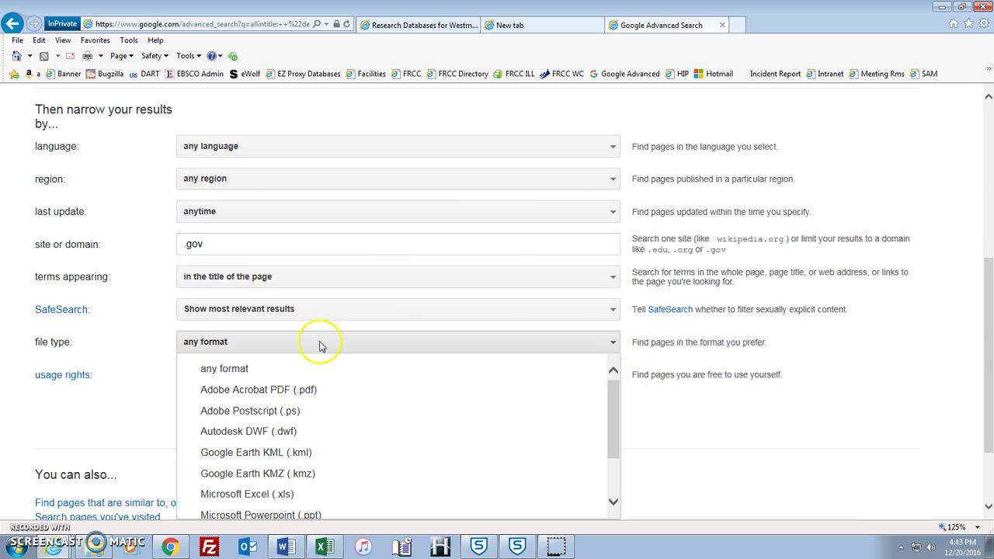
pyautogui.click(278, 392)
pyautogui.click(563, 414)
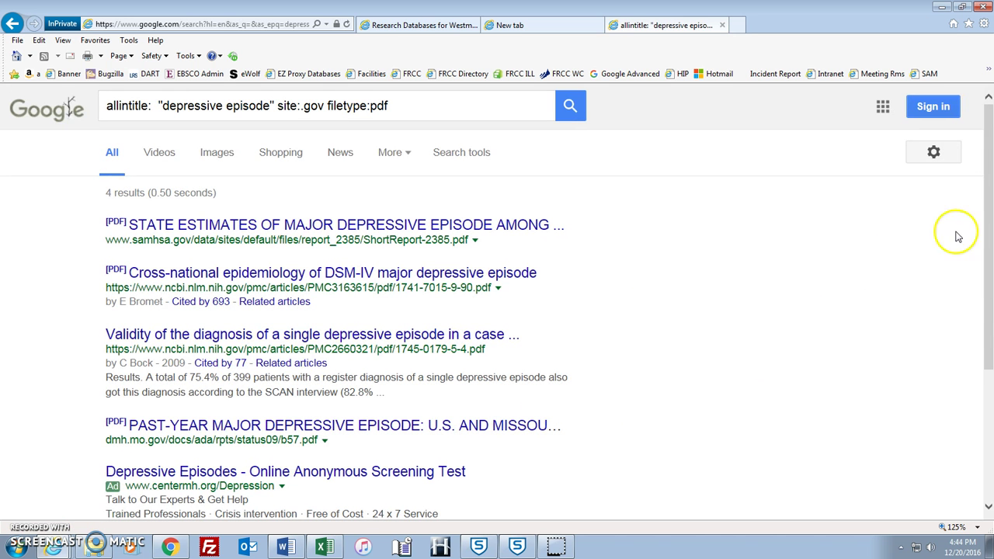
pyautogui.moveTo(985, 186)
pyautogui.mouseDown()
pyautogui.moveTo(990, 224)
pyautogui.moveTo(992, 174)
pyautogui.mouseUp()
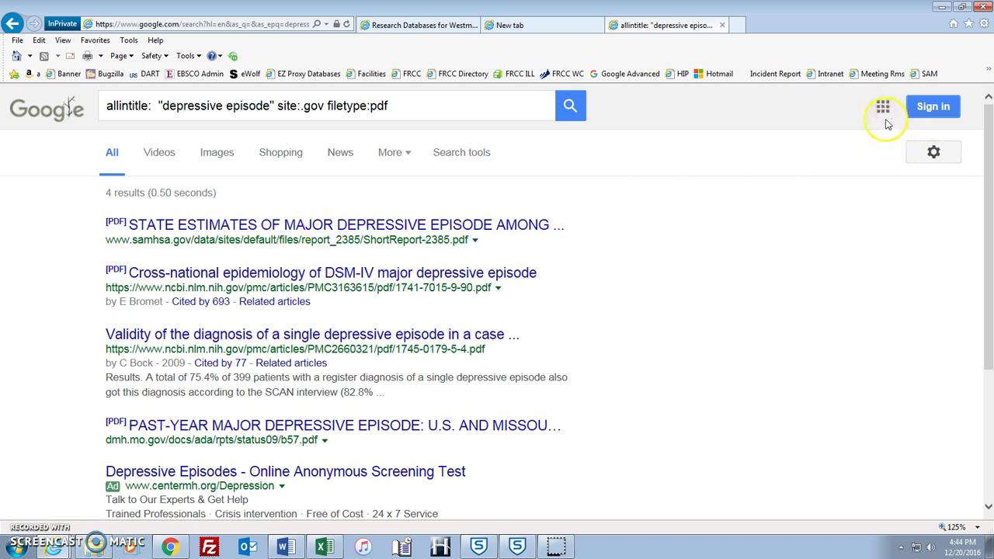
# - Change the Advanced Search domain from .gov to .org with file type set to any format
pyautogui.click(930, 152)
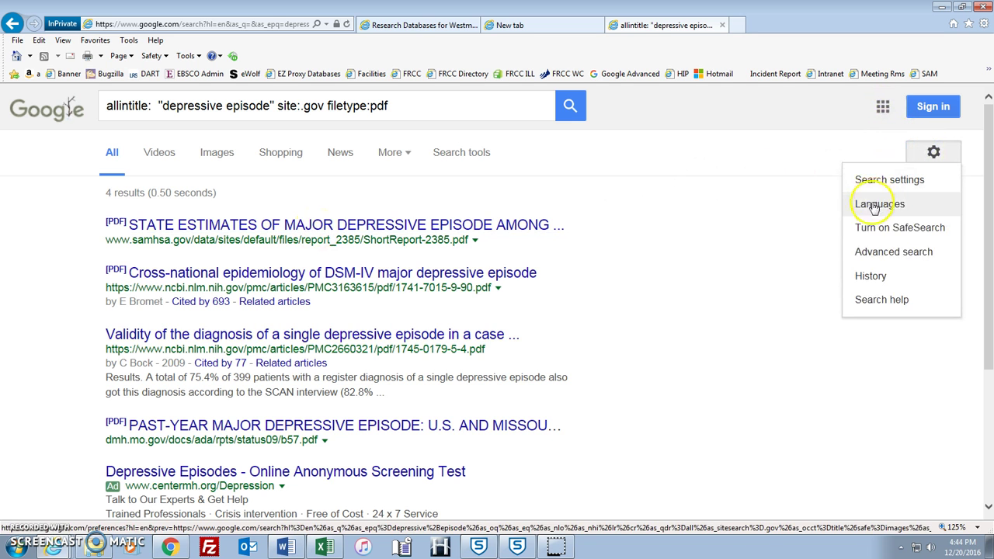
pyautogui.click(879, 253)
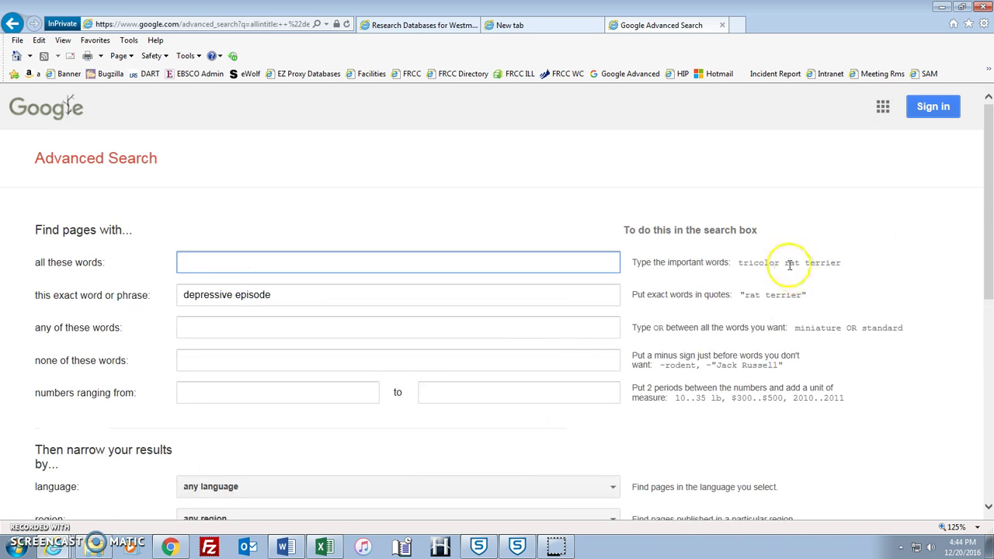
pyautogui.moveTo(989, 236); pyautogui.dragTo(989, 349)
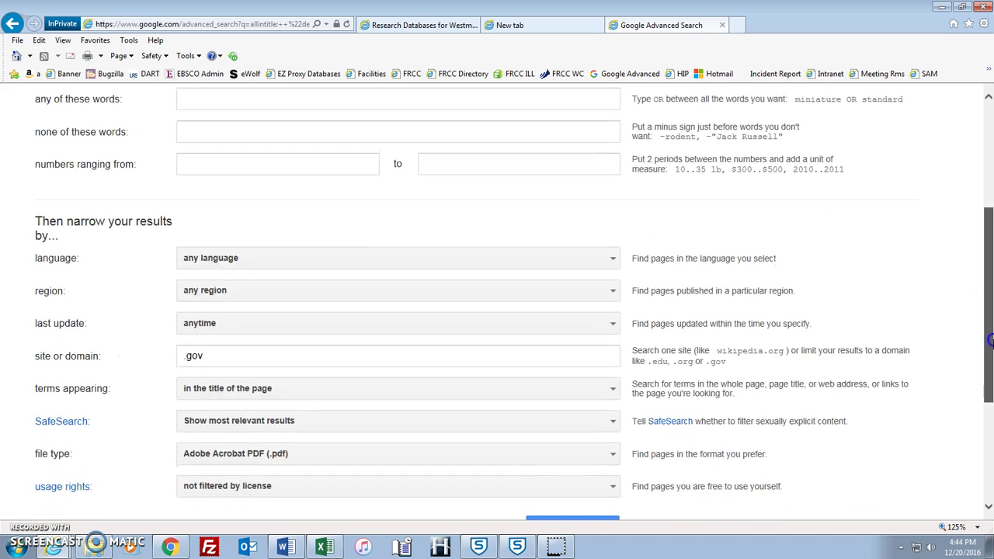
pyautogui.moveTo(226, 331); pyautogui.dragTo(117, 337)
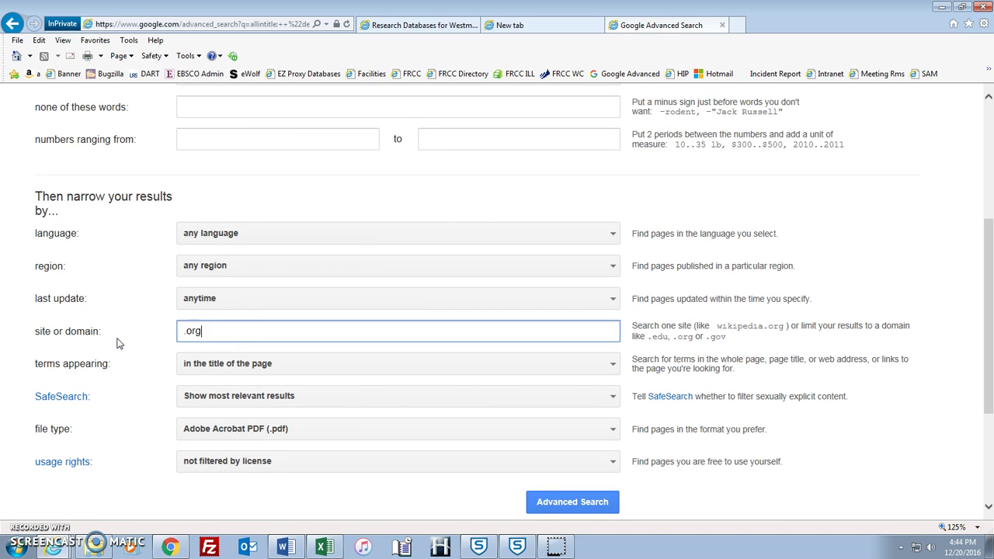
pyautogui.click(598, 429)
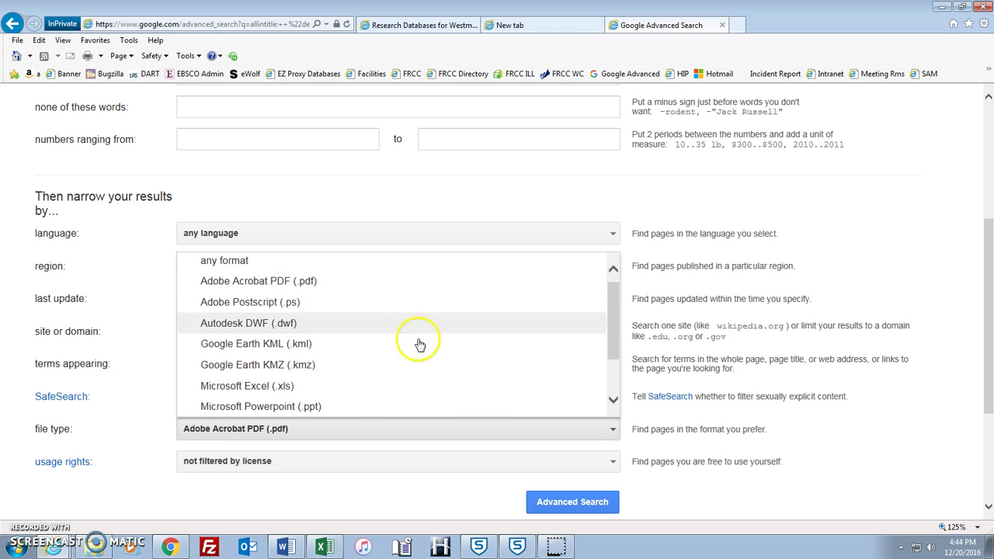
pyautogui.click(613, 269)
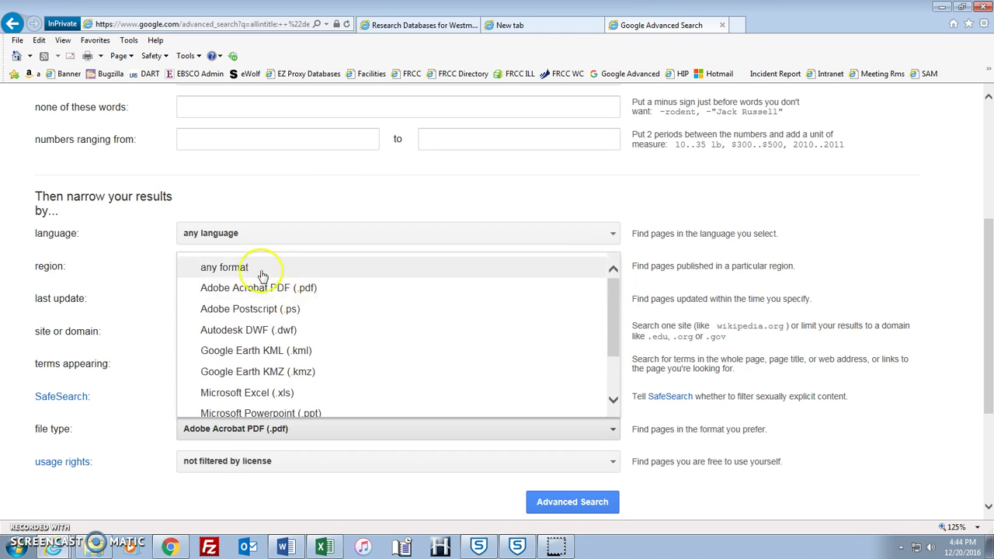
pyautogui.click(262, 273)
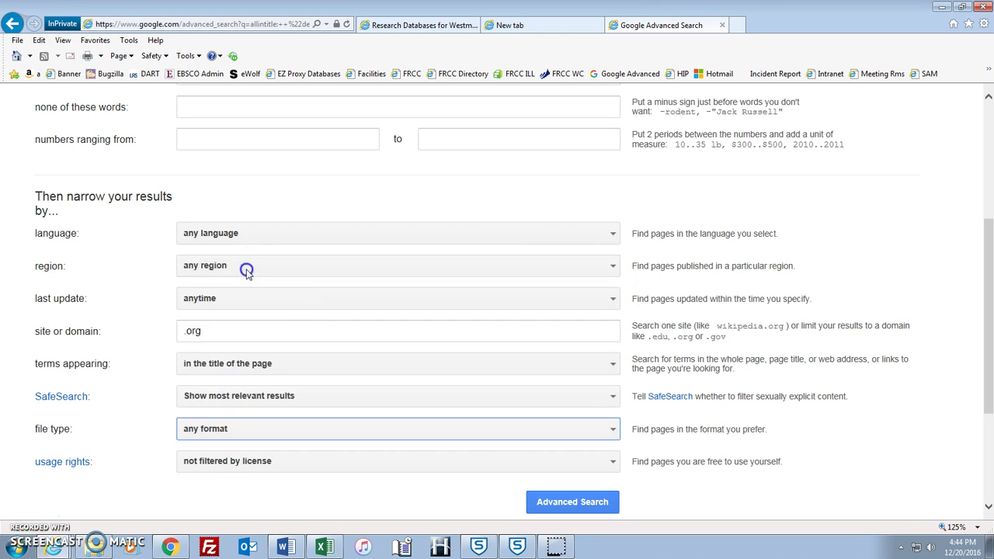
pyautogui.click(542, 497)
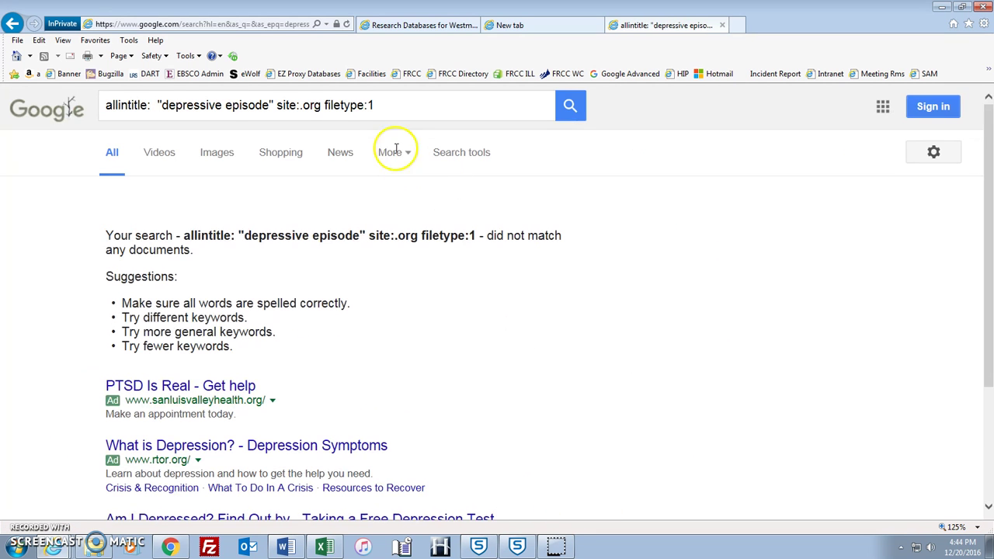
# - Delete filetype:1 from the query and rerun the search, getting about 494 results
pyautogui.click(404, 105)
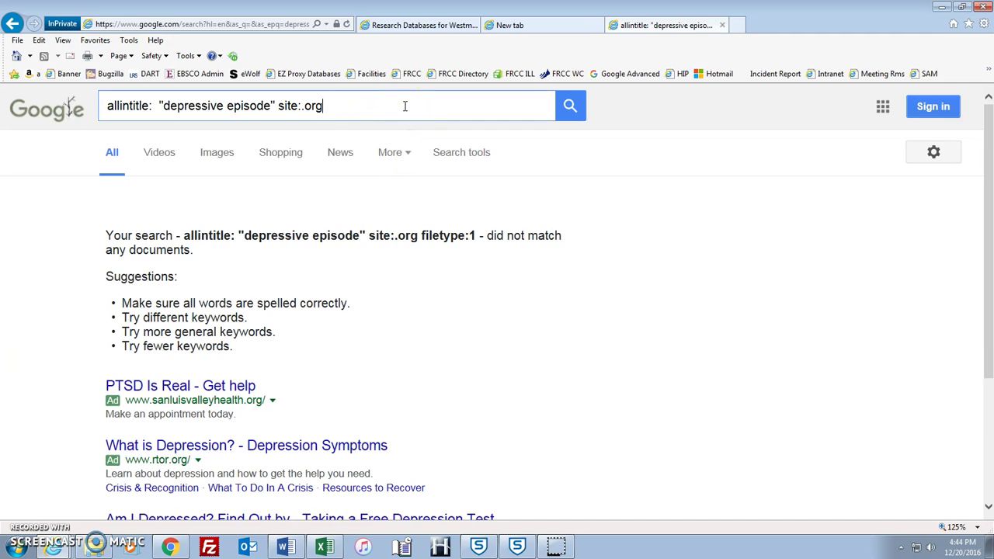
pyautogui.click(569, 109)
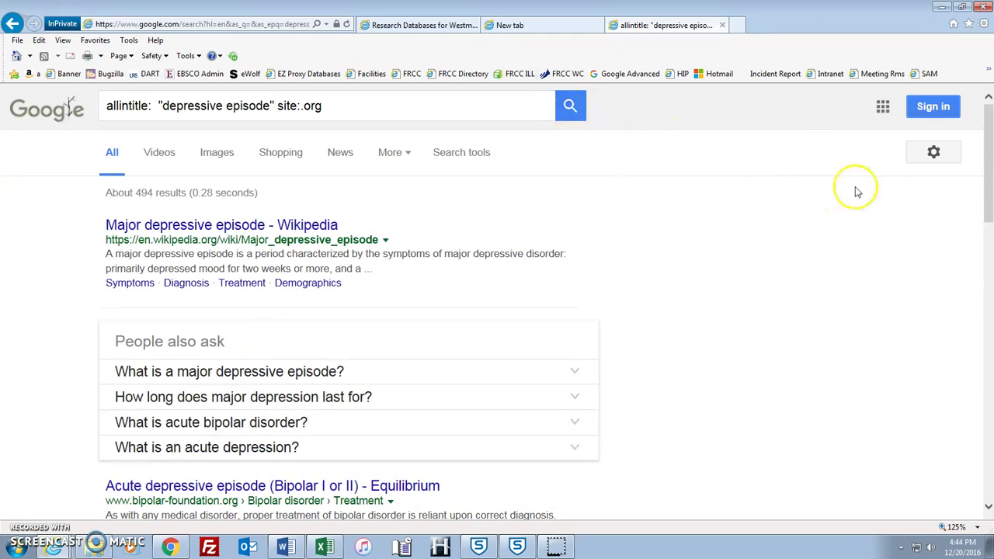
pyautogui.moveTo(987, 189); pyautogui.dragTo(989, 199)
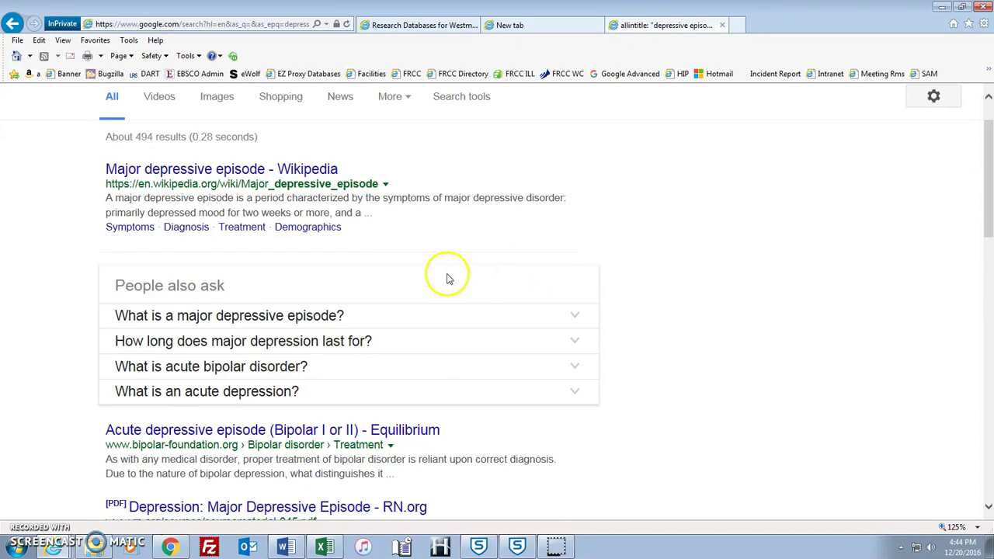
pyautogui.moveTo(984, 215)
pyautogui.mouseDown()
pyautogui.moveTo(989, 245)
pyautogui.moveTo(987, 210)
pyautogui.mouseUp()
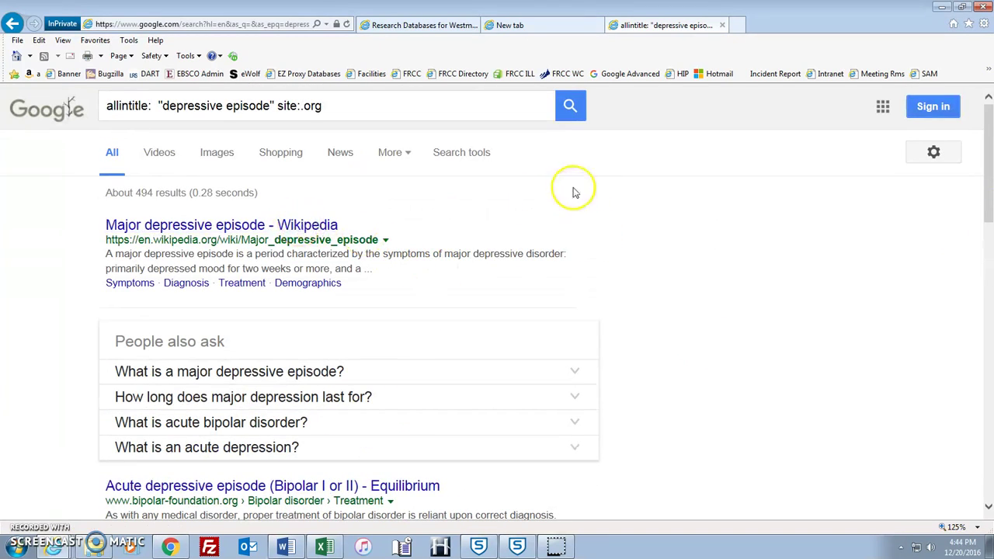
# - Add "wikipedia" to 'none of these words' in Advanced Search and rerun the .org title search
pyautogui.click(935, 154)
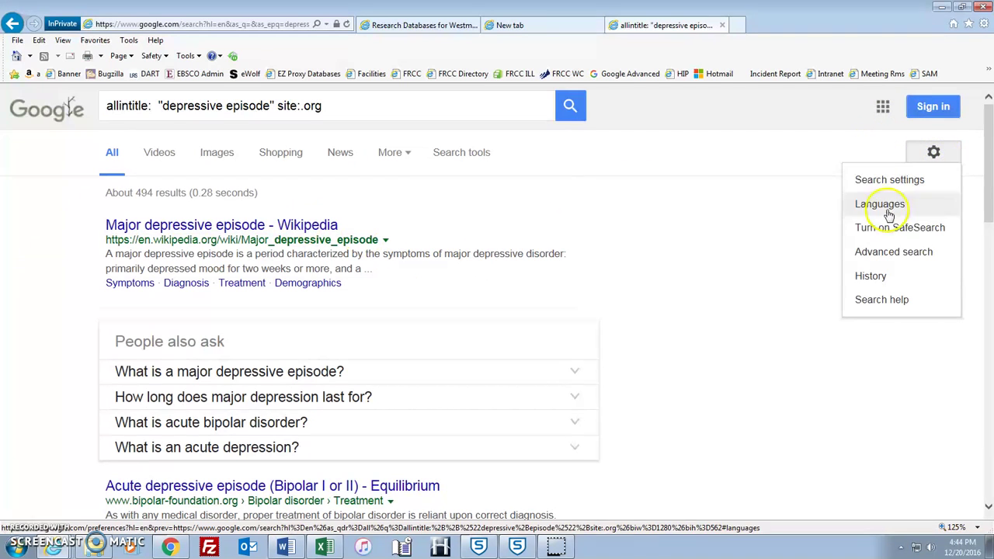
pyautogui.click(883, 253)
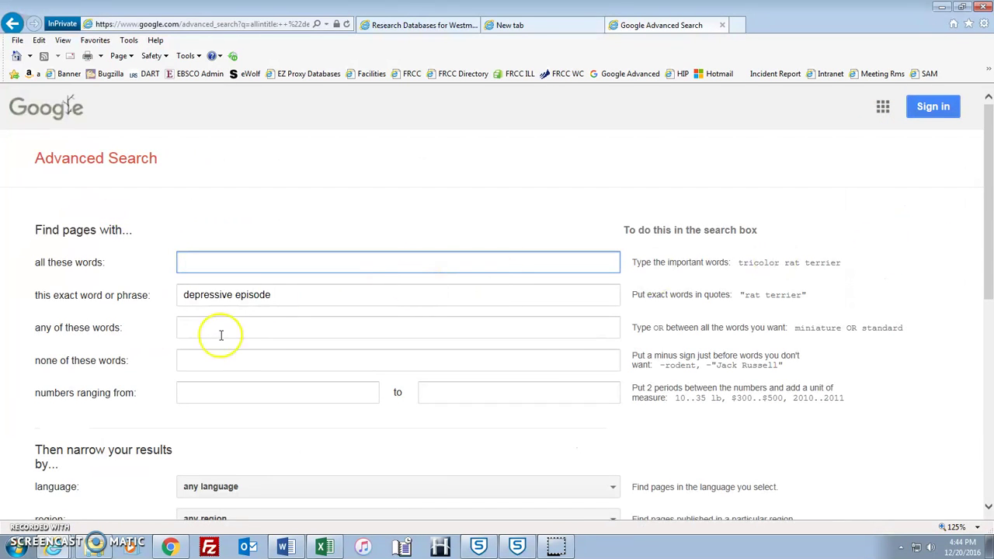
pyautogui.click(224, 357)
pyautogui.write('wikipedia')
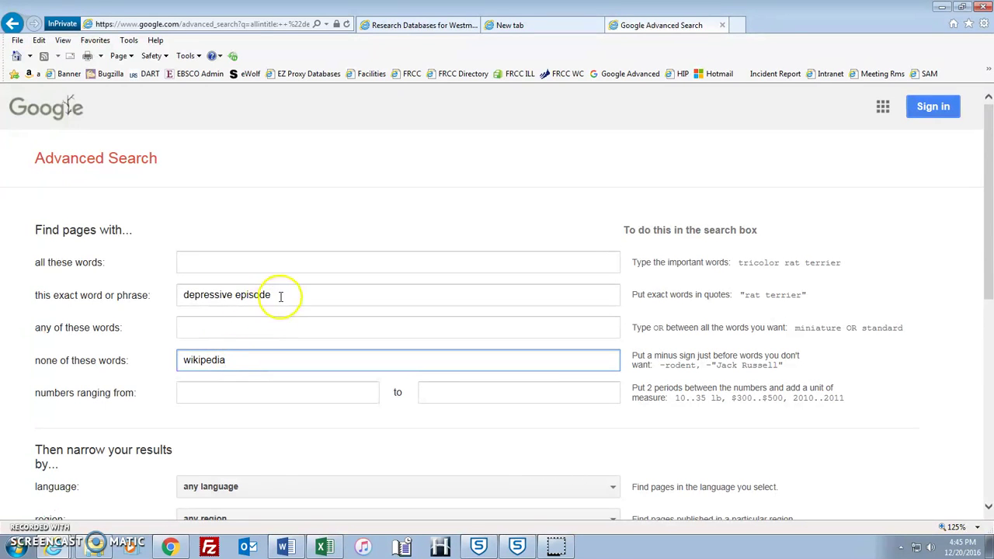
pyautogui.moveTo(986, 225); pyautogui.dragTo(990, 319)
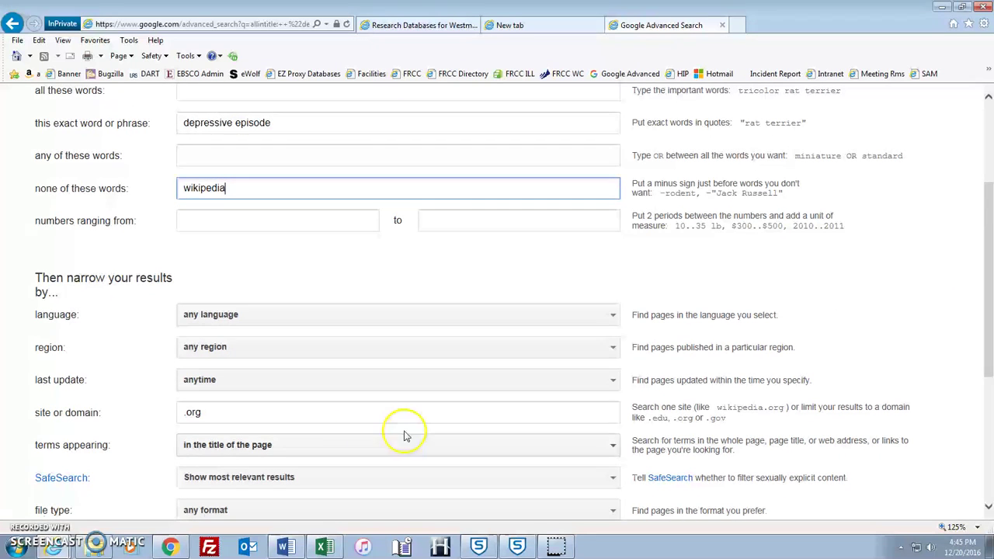
pyautogui.moveTo(986, 204); pyautogui.dragTo(986, 326)
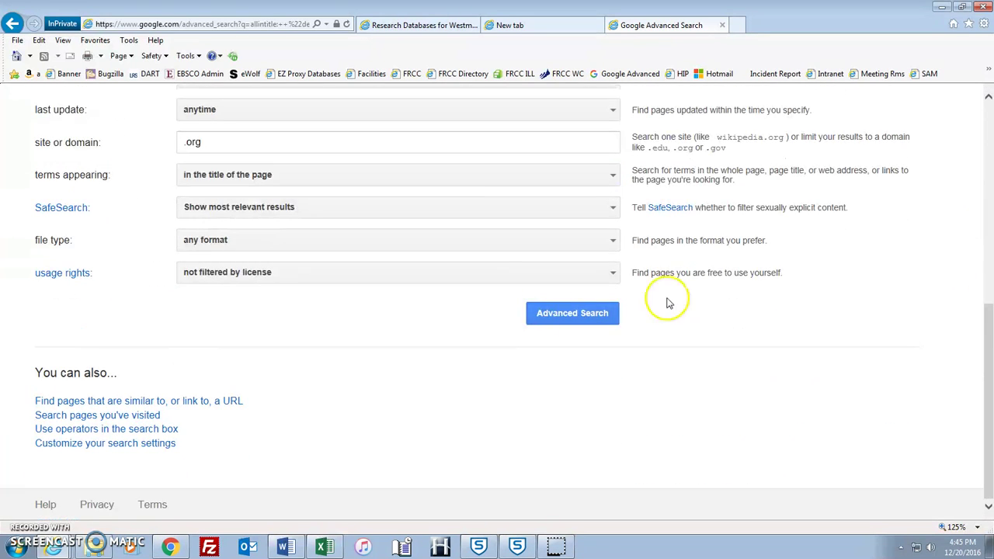
pyautogui.click(544, 315)
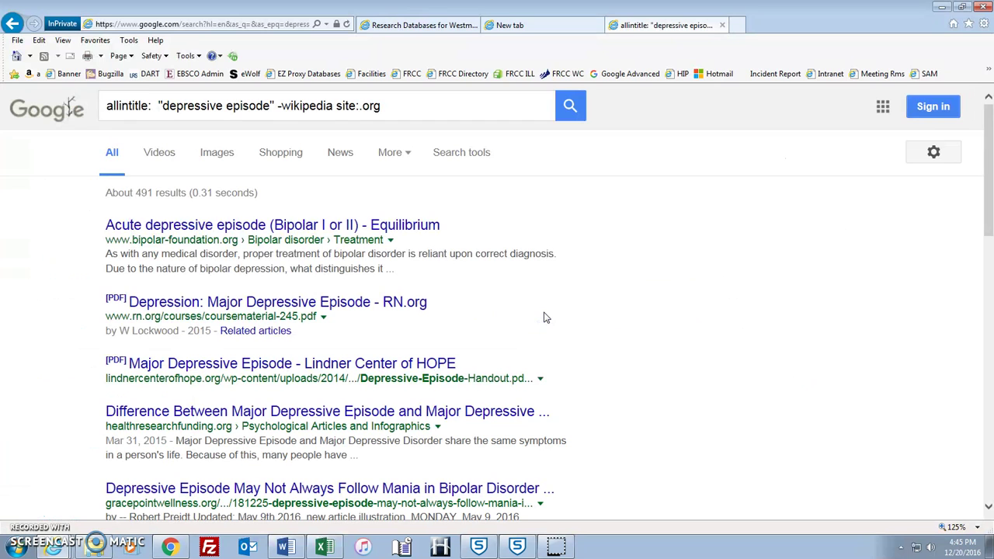